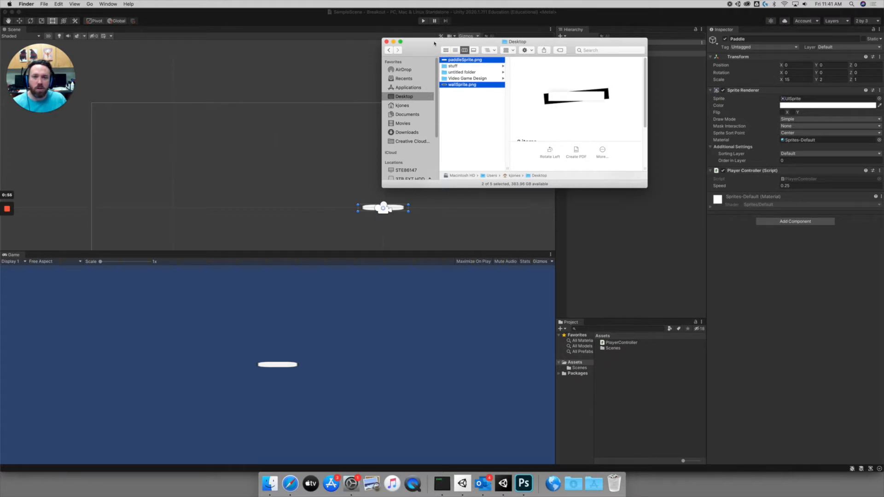
- Import paddleSprite.png and wallSprite.png from the Desktop into the project's Assets, and create a folder named Sprites there
left_click_drag(434, 43, 433, 45)
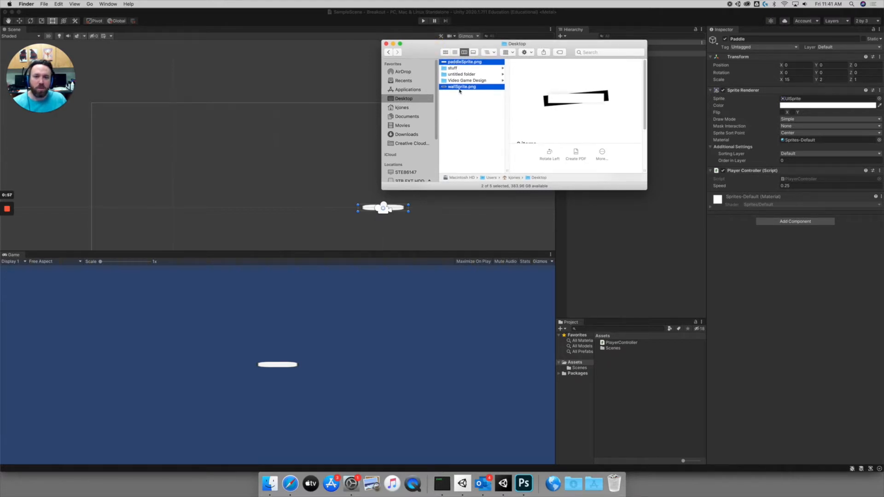
left_click_drag(457, 89, 617, 372)
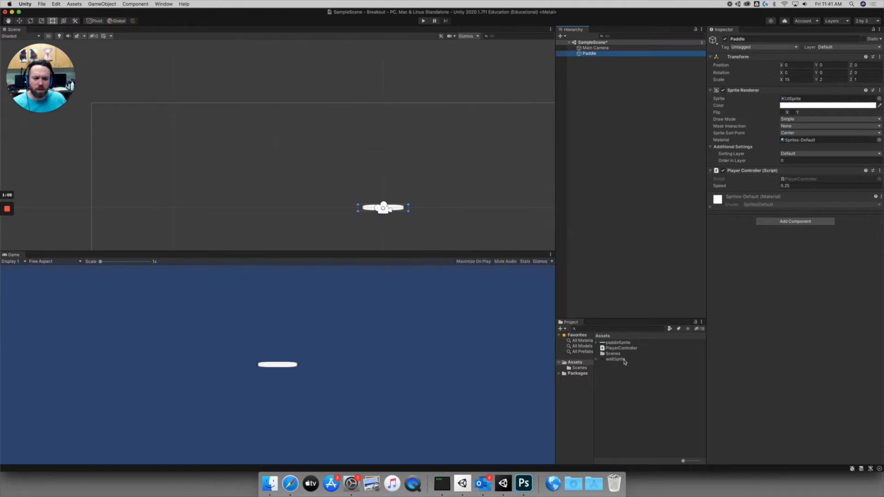
right_click(613, 379)
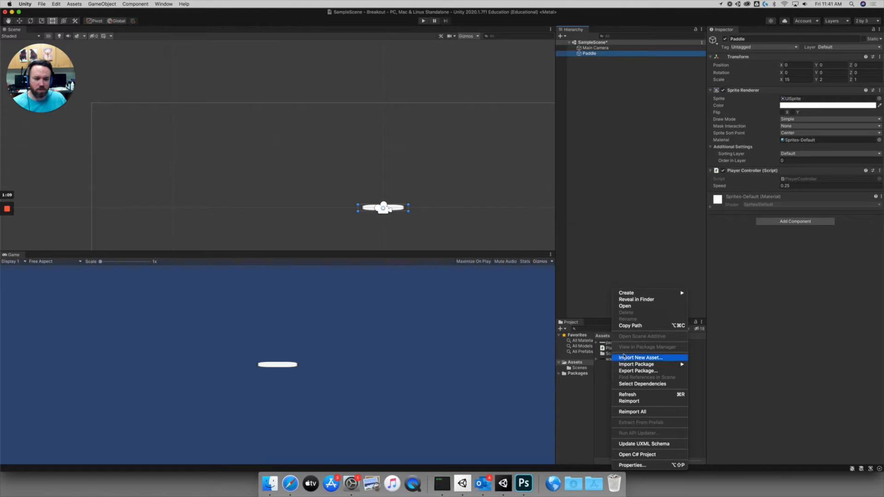
mouse_move(636, 296)
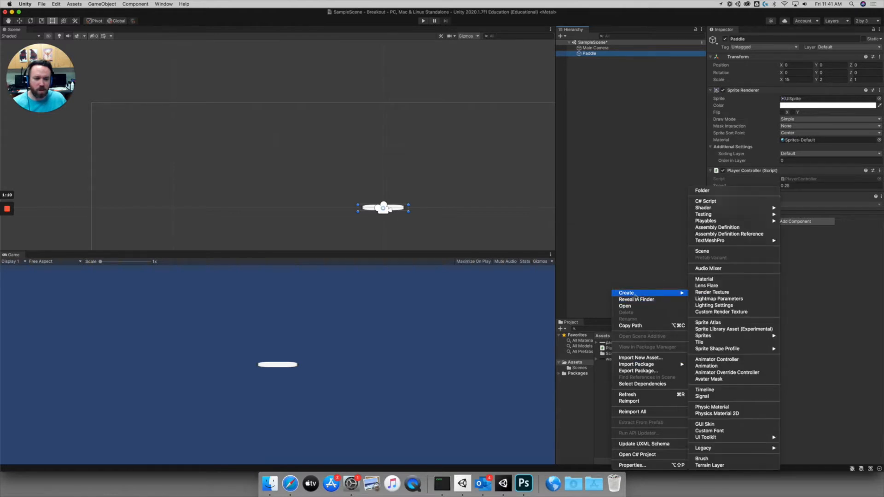
left_click(703, 190)
type("Spri")
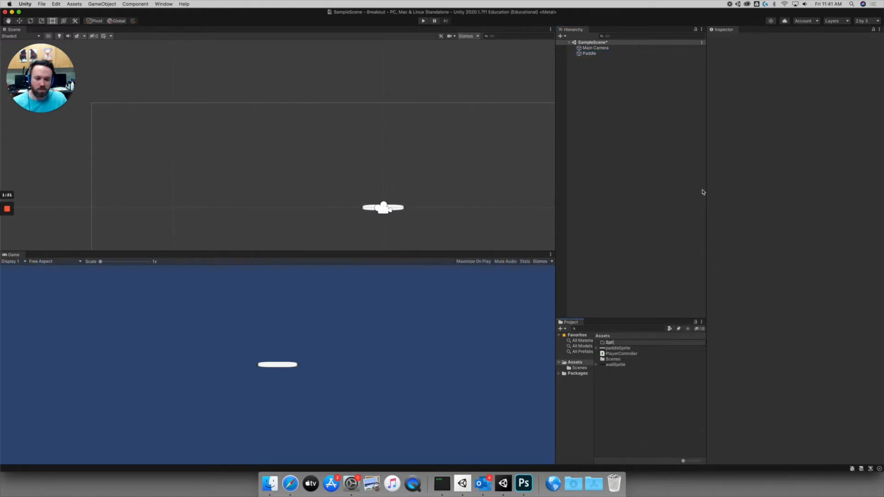
type("tes")
key("Return")
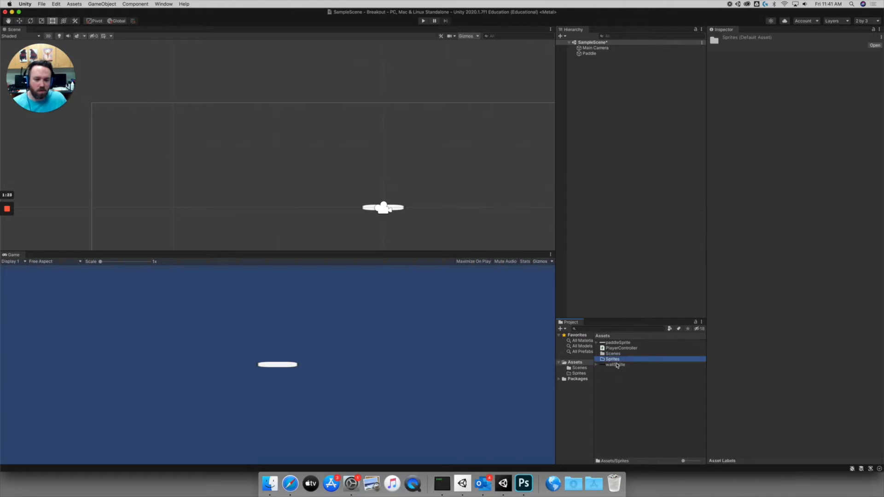
- Move the paddle and wall sprites into the Sprites folder, open it and select paddleSprite
left_click_drag(618, 343, 614, 355)
double_click(607, 355)
left_click(617, 344)
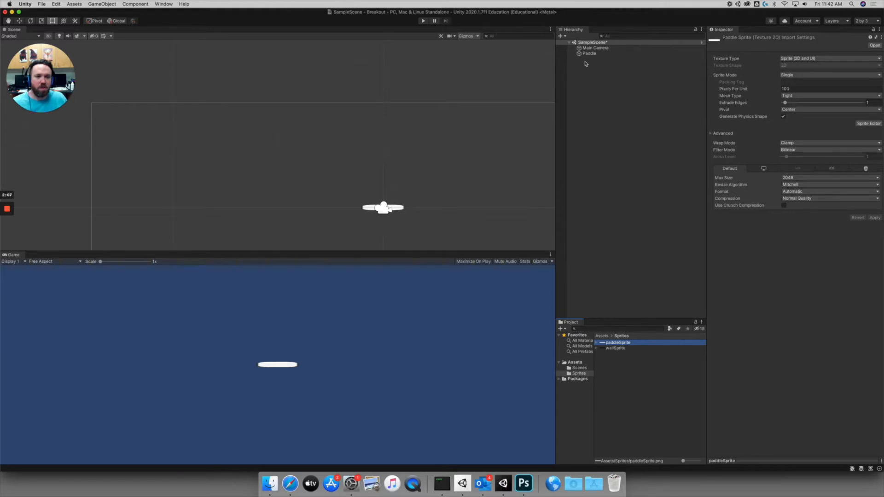
- Assign paddleSprite as the sprite of the Paddle object's Sprite Renderer
left_click(589, 53)
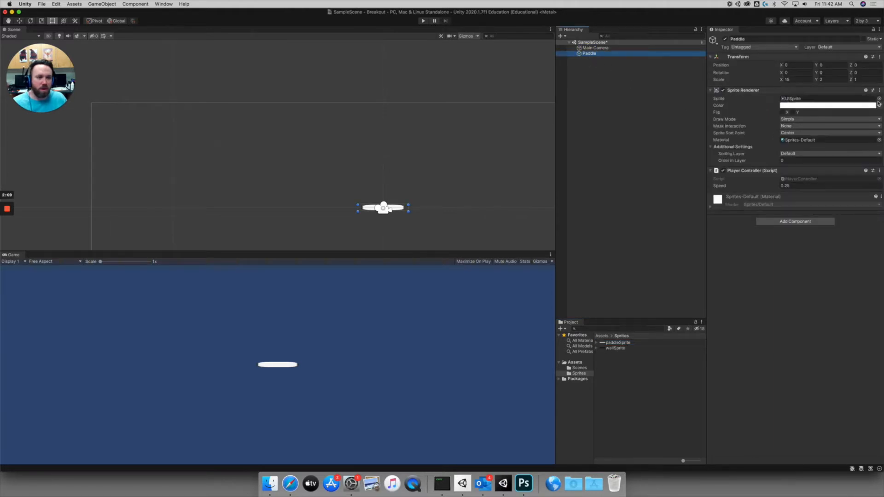
left_click(879, 99)
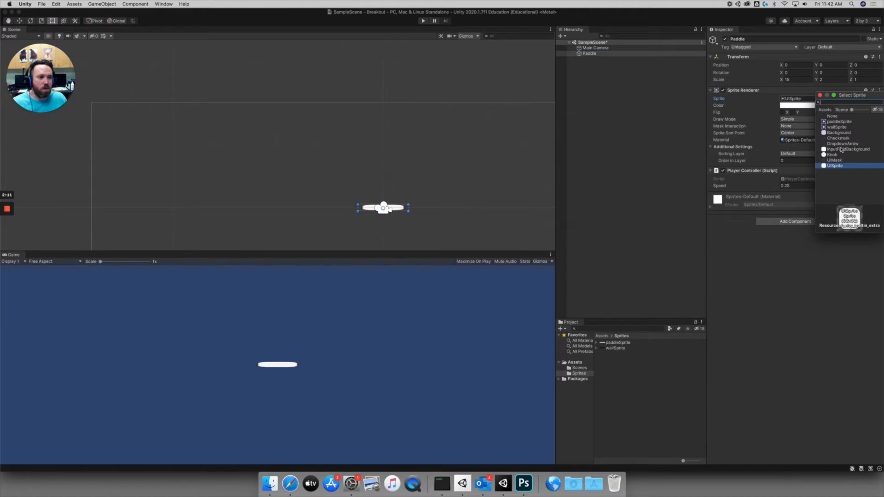
left_click(837, 122)
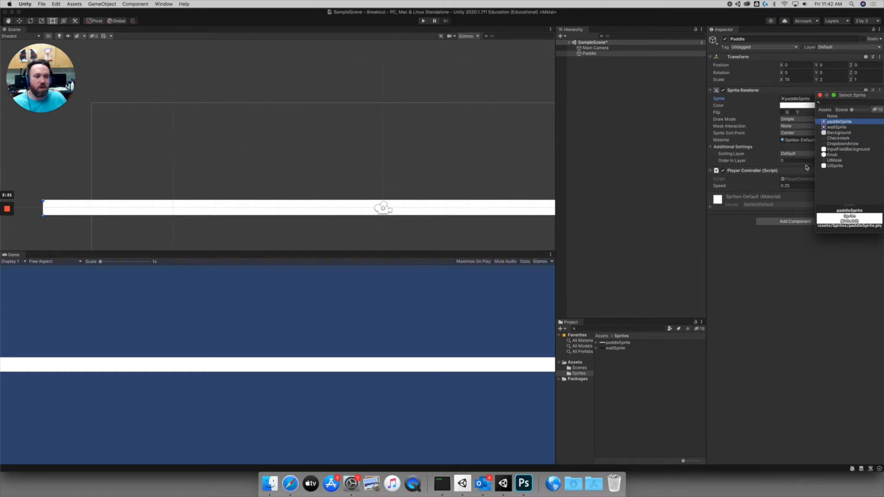
left_click(789, 281)
- Set the Paddle's scale to 1 in both X and Y
left_click(793, 80)
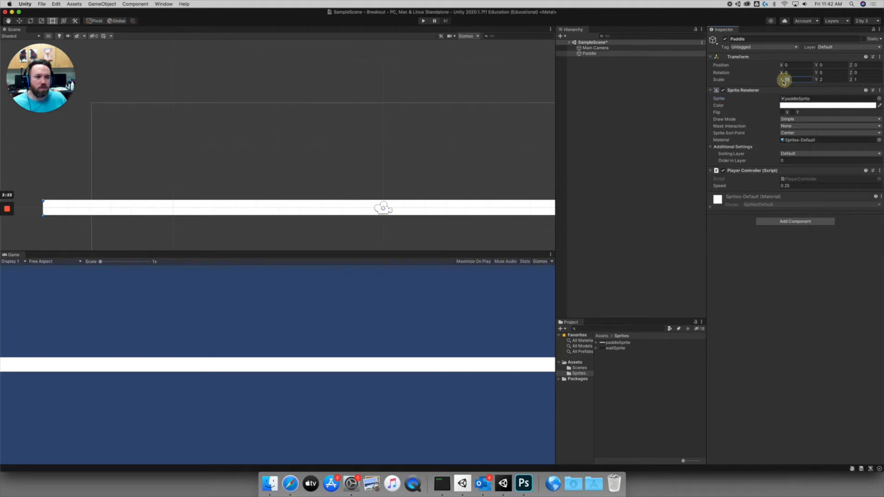
type("1")
key("Tab")
type("1")
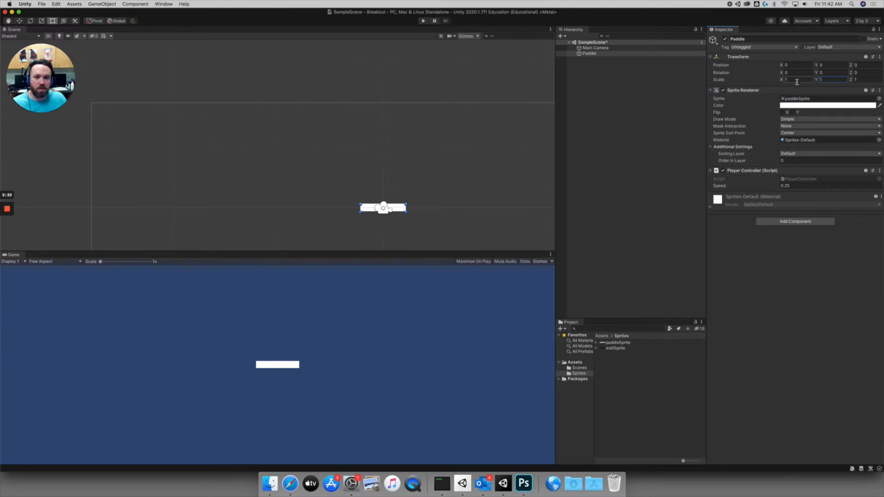
- Create a new 2D sprite object in the scene and name it Left Wall
scroll(470, 161, "down", 3)
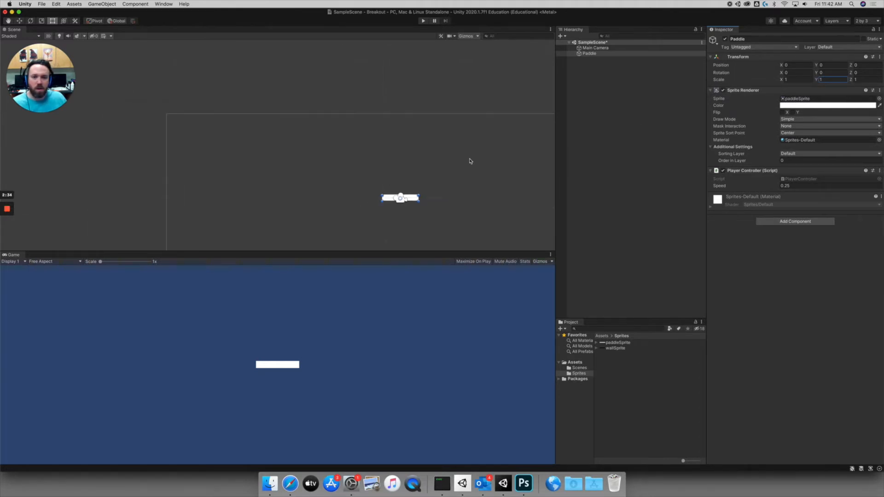
scroll(442, 170, "down", 2)
scroll(396, 161, "down", 3)
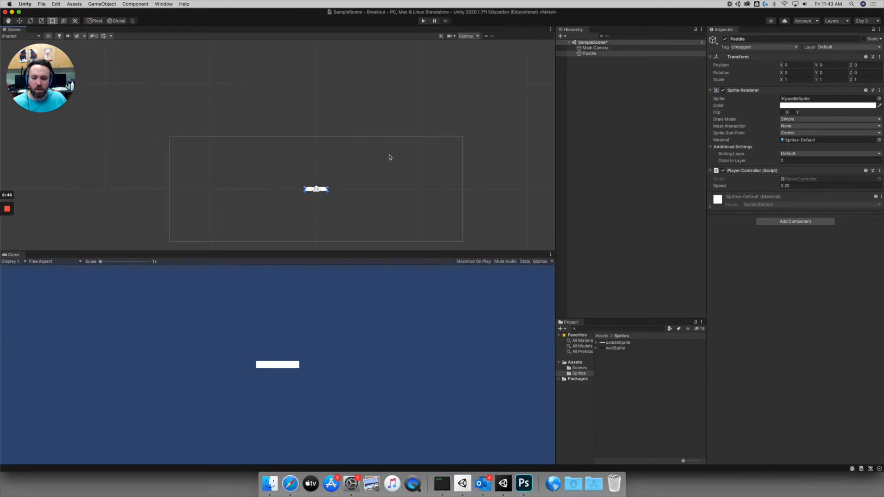
middle_click_drag(389, 152, 373, 171)
scroll(396, 187, "down", 2)
left_click(605, 86)
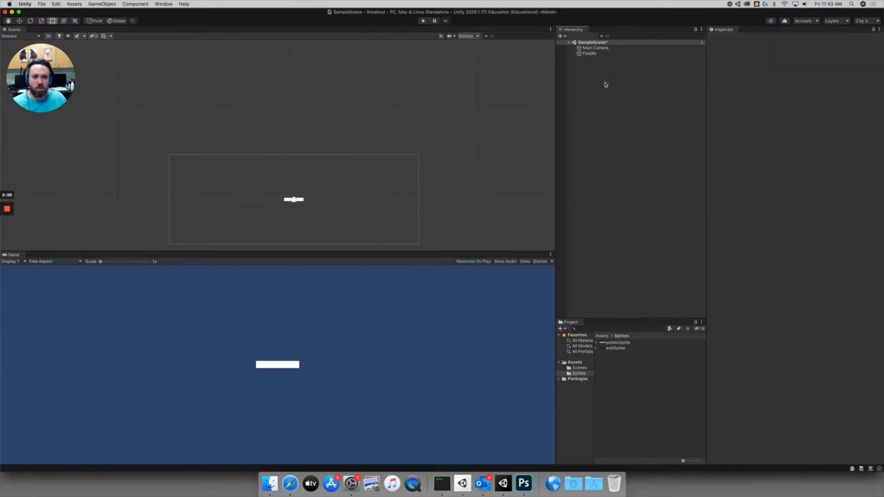
left_click(564, 37)
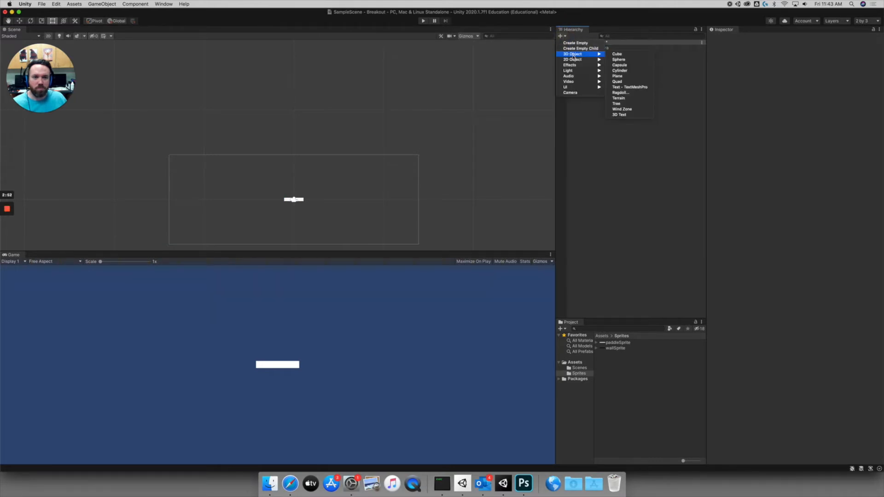
mouse_move(573, 61)
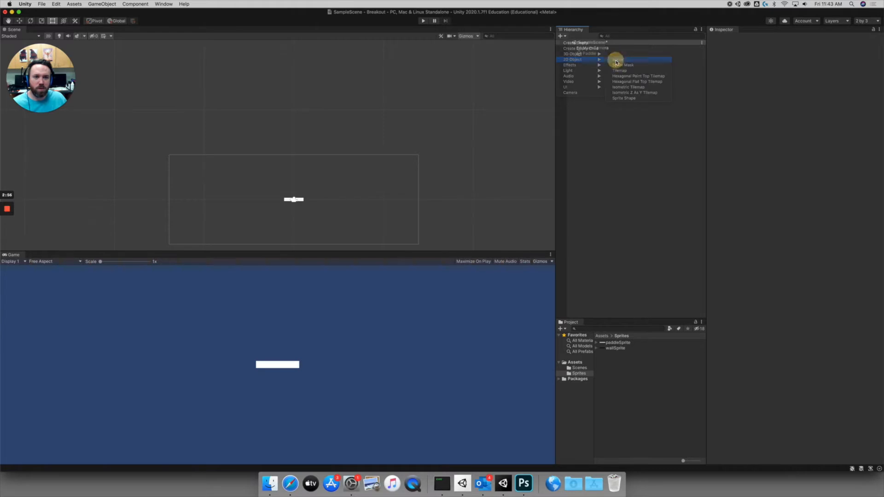
left_click(615, 60)
left_click(756, 39)
type("Left")
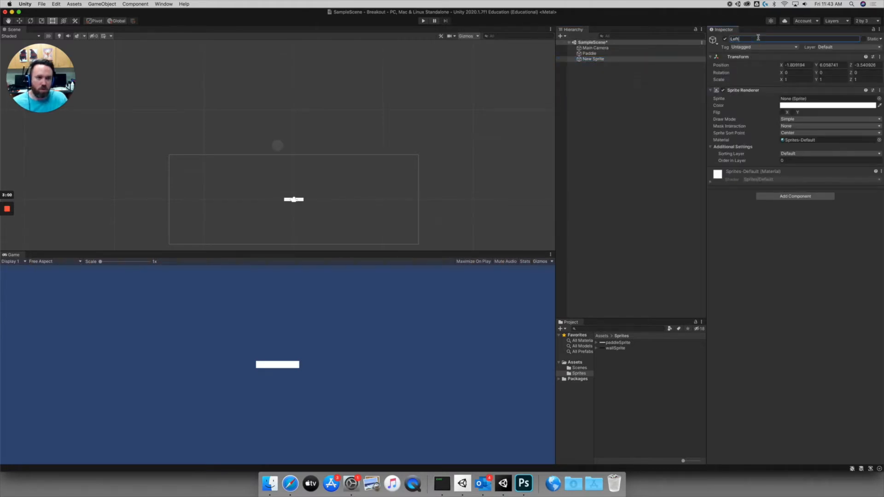
type(" Wall")
key("Return")
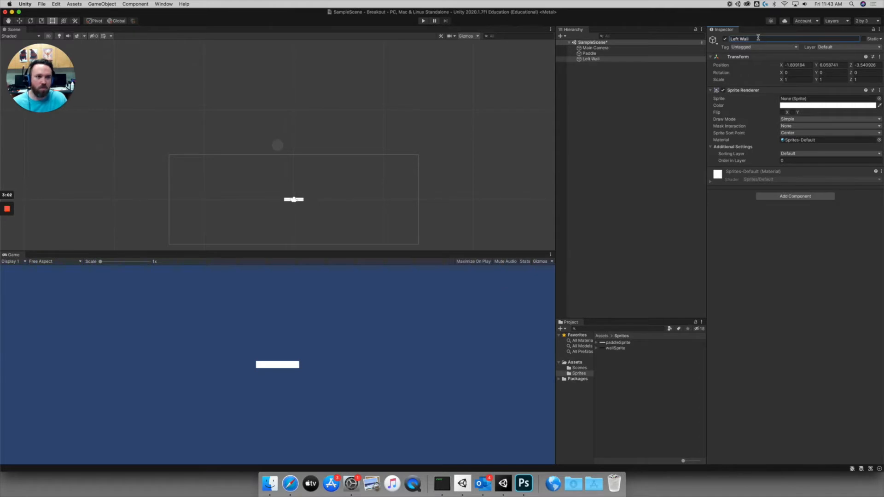
- Assign wallSprite to the Left Wall's Sprite Renderer and reset the object's position
left_click(879, 99)
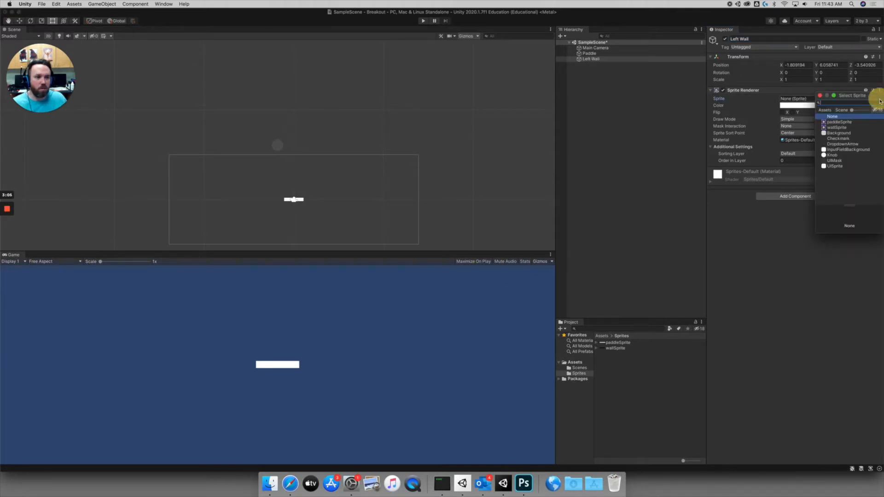
left_click(836, 128)
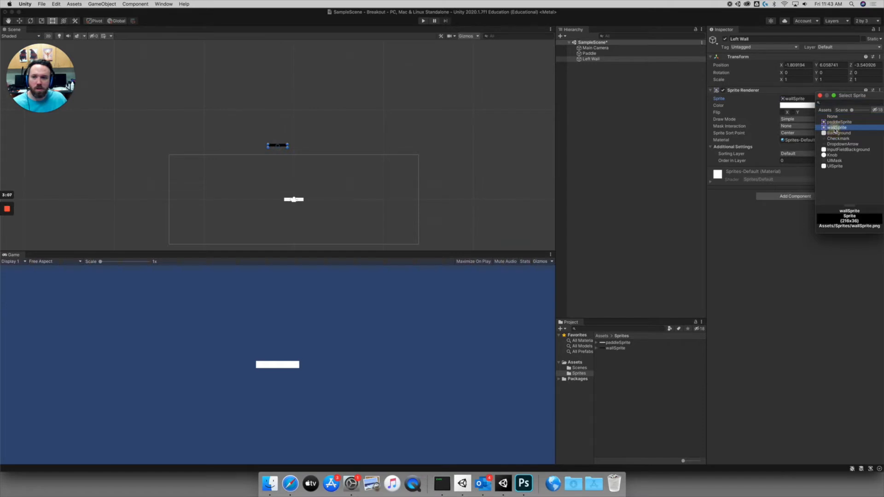
left_click(772, 228)
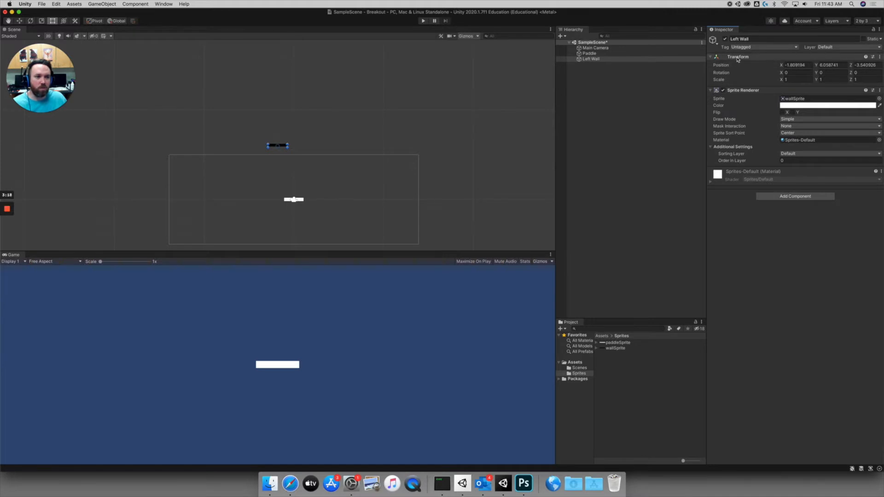
left_click(881, 58)
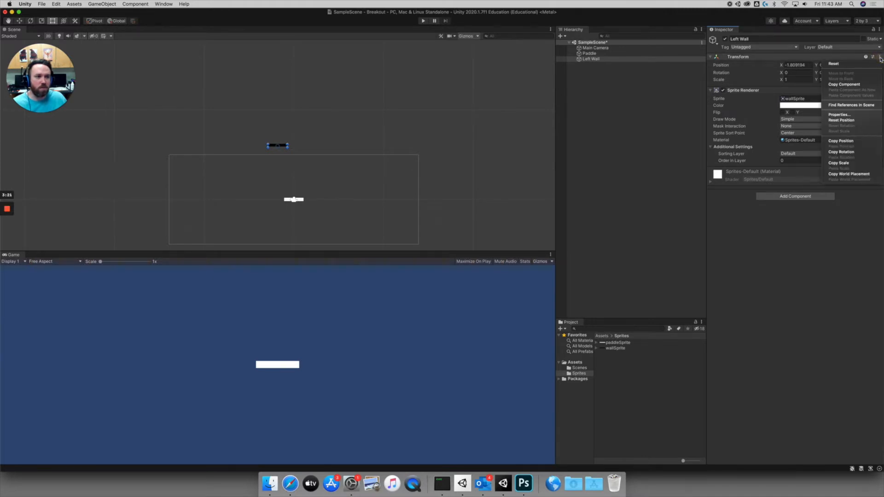
left_click(840, 121)
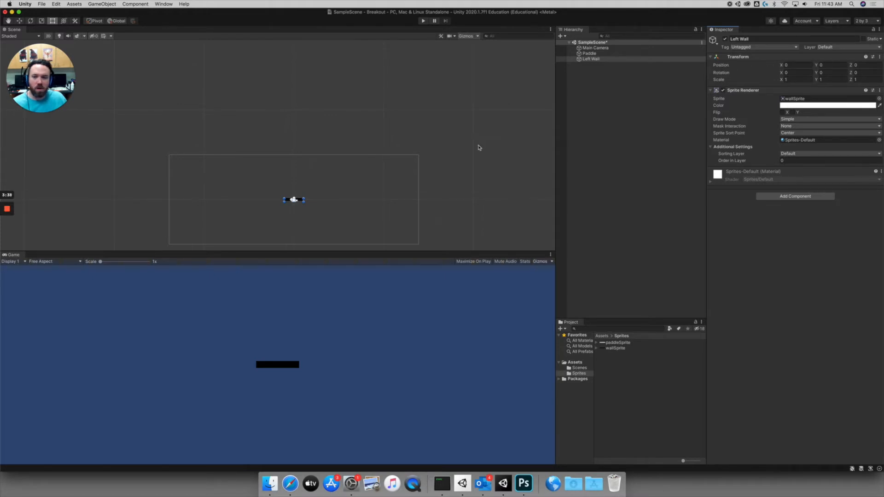
- Move the Left Wall to the left edge of the camera frame, with its X position set to -15
left_click(20, 22)
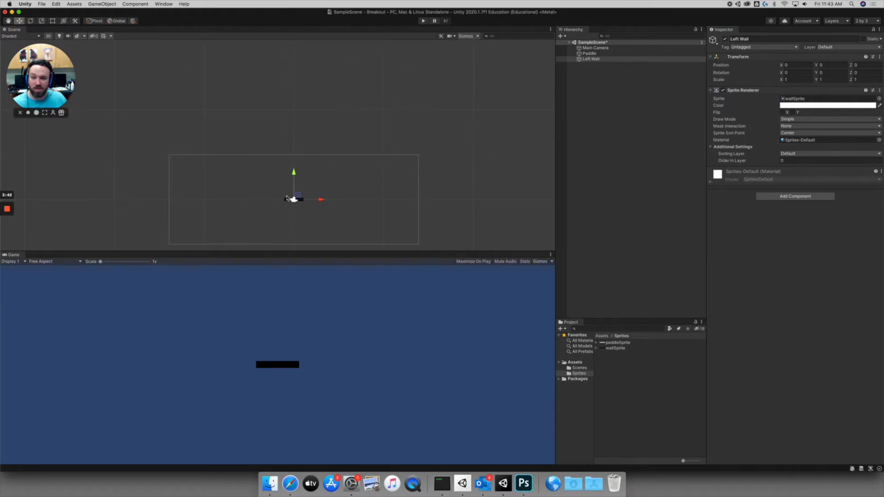
left_click_drag(322, 201, 203, 200)
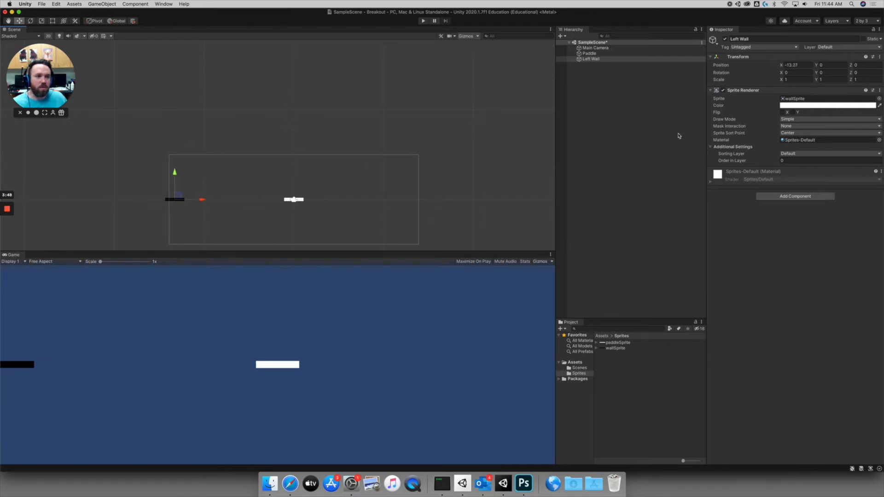
left_click(790, 65)
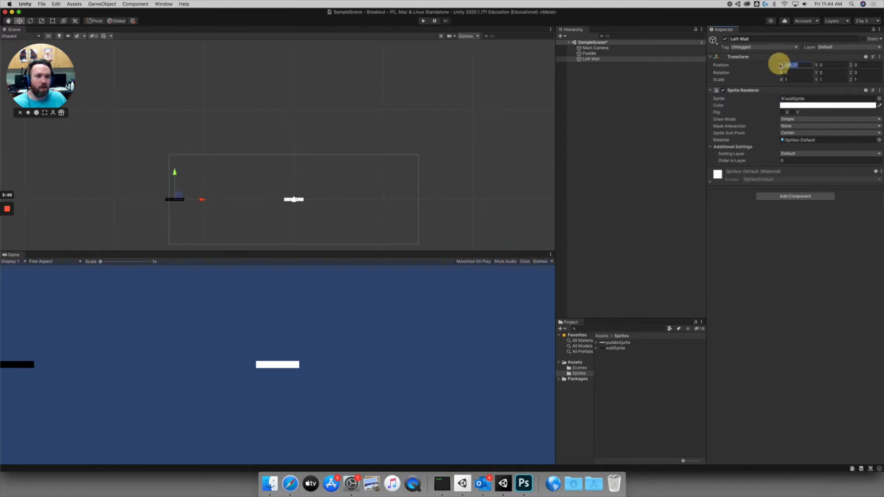
type("-15")
key("Return")
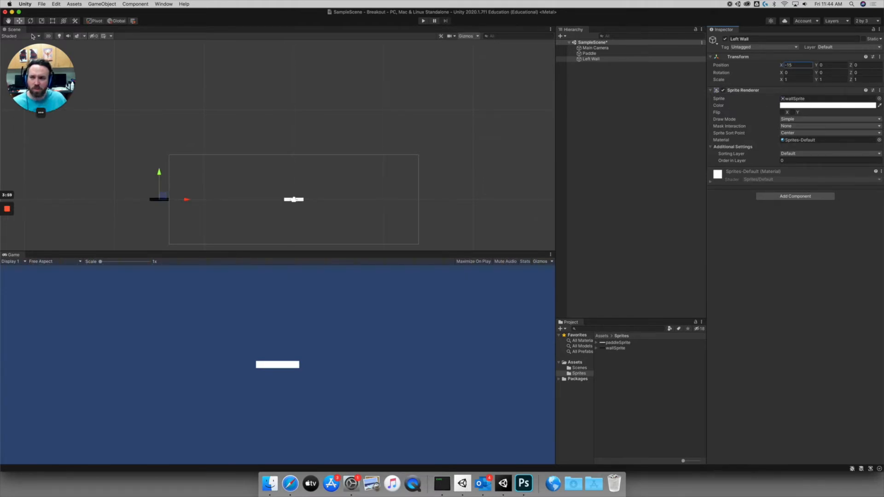
- Rotate the Left Wall upright by setting its Z rotation to 90
key("e")
left_click_drag(178, 182, 108, 174)
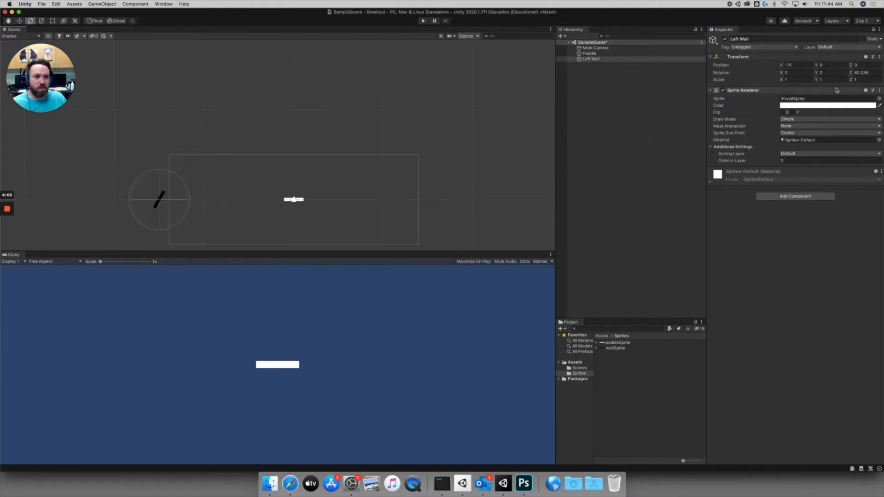
left_click(875, 72)
type("90")
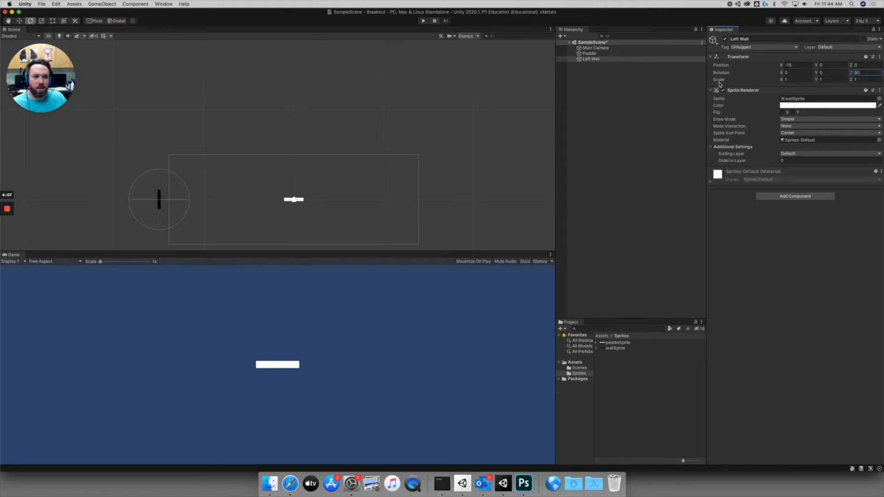
- Raise the Left Wall to a Y position of about 10.58 and lengthen it to an X scale of 15
left_click(41, 20)
left_click_drag(159, 174, 153, 80)
key("w")
scroll(289, 152, "down", 5)
middle_click_drag(257, 137, 231, 158)
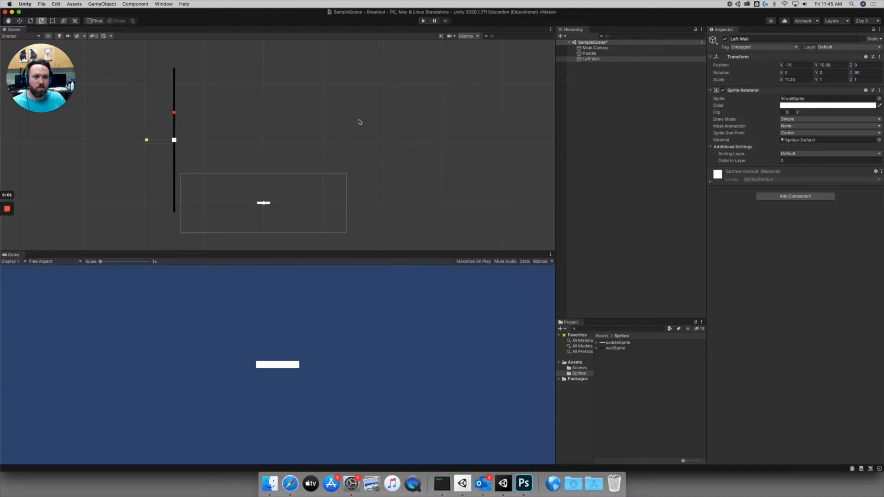
left_click(790, 79)
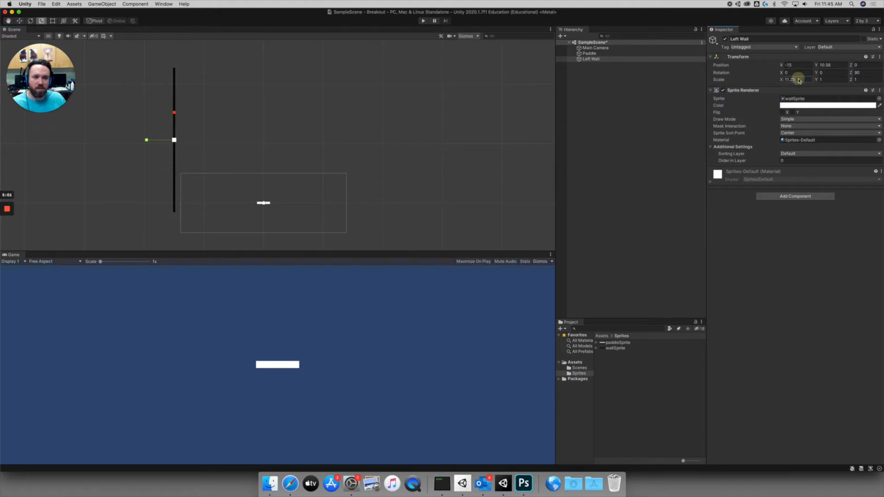
type("15")
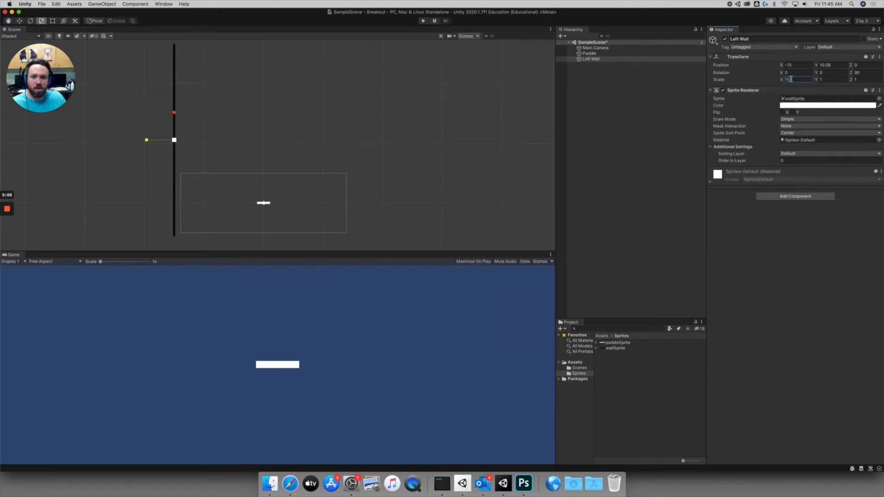
- Adjust the Left Wall's height in the scene, setting its Y position to 10
type("w")
left_click_drag(174, 114, 174, 110)
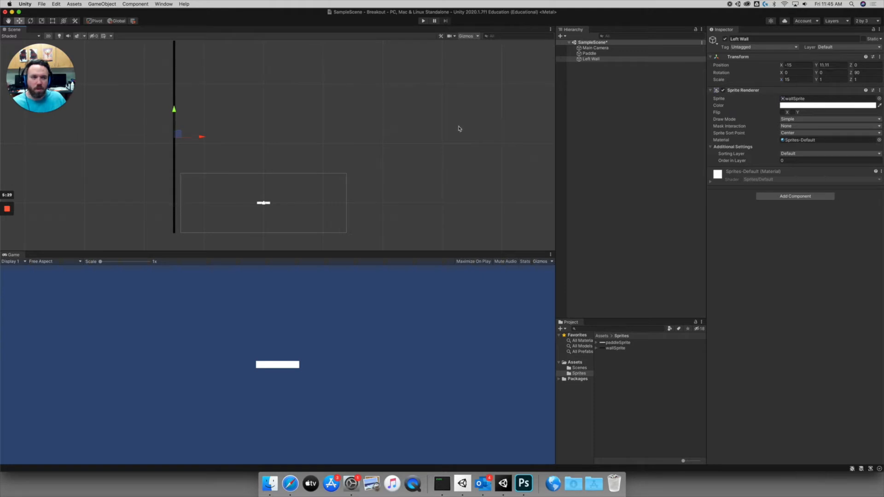
left_click(843, 64)
type("10")
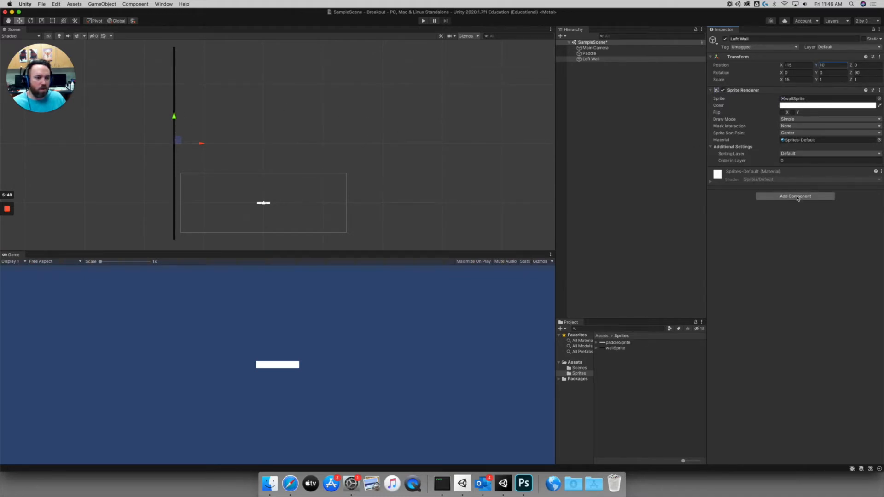
- Add a Box Collider 2D component to the Left Wall and duplicate the wall
left_click(777, 197)
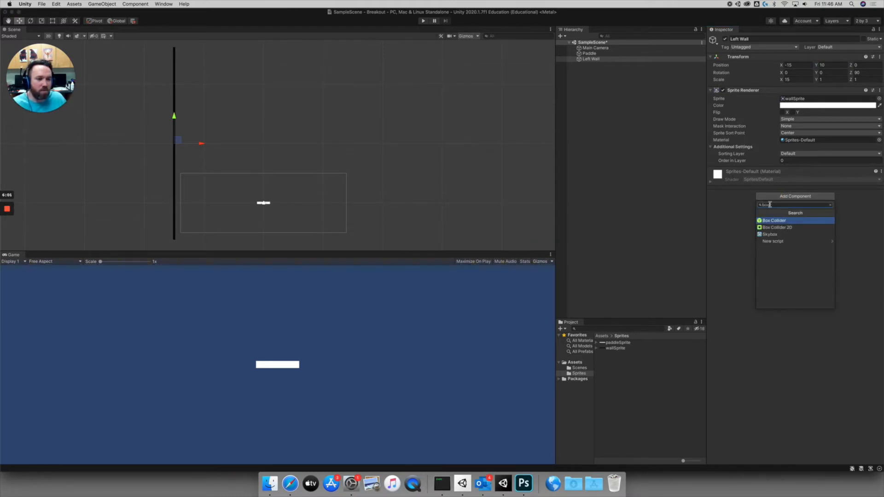
left_click(778, 228)
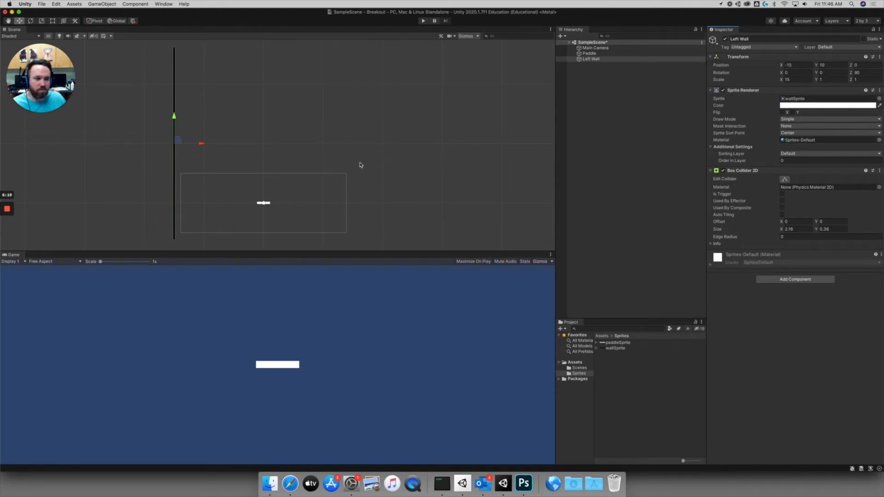
left_click(588, 59)
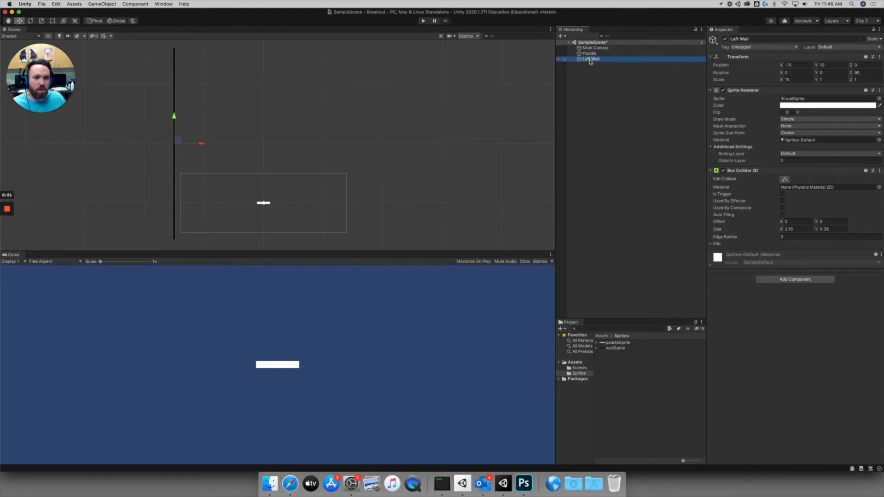
right_click(590, 60)
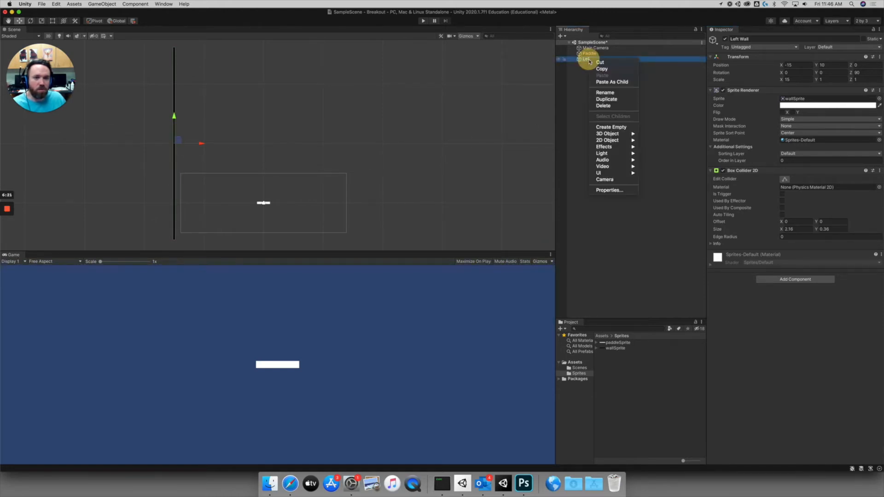
left_click(606, 101)
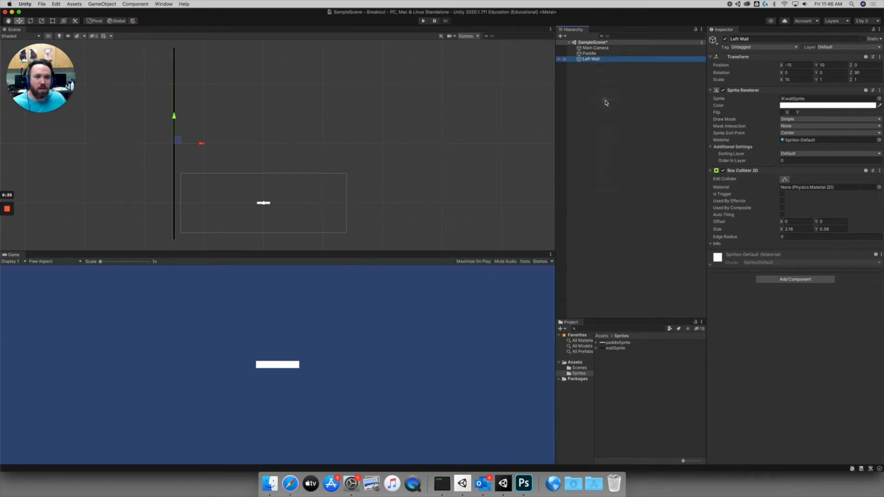
- Rename the duplicated wall to Right Wall and set its X position to 15
left_click(733, 39)
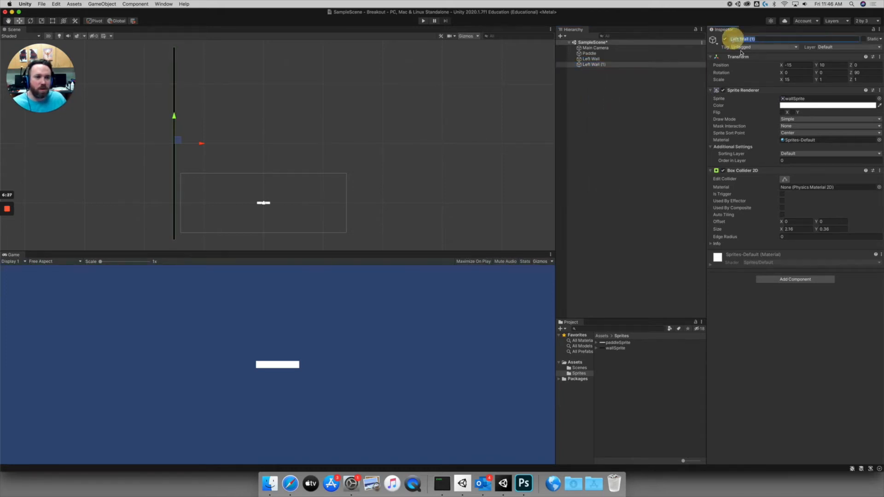
type("Ri")
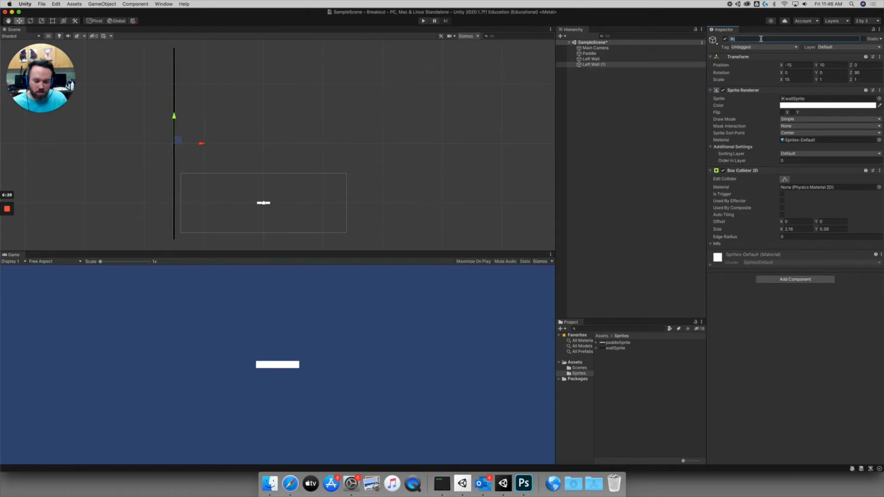
type("ght Wall")
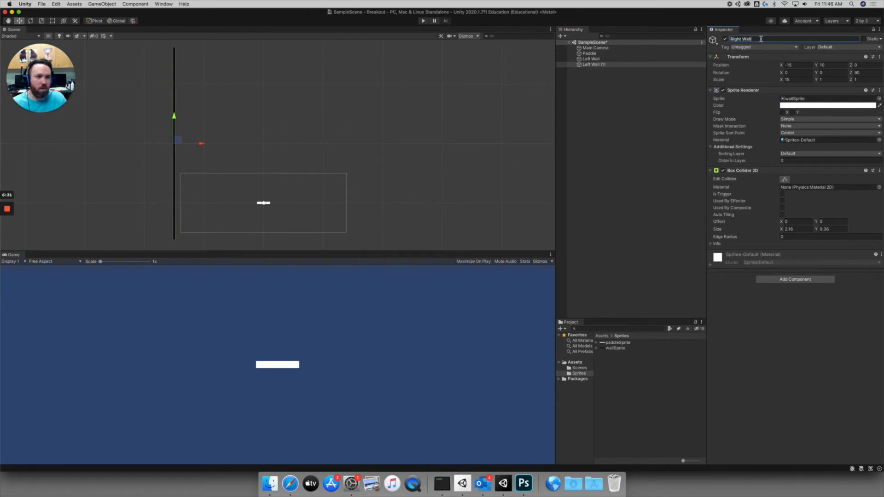
left_click(787, 65)
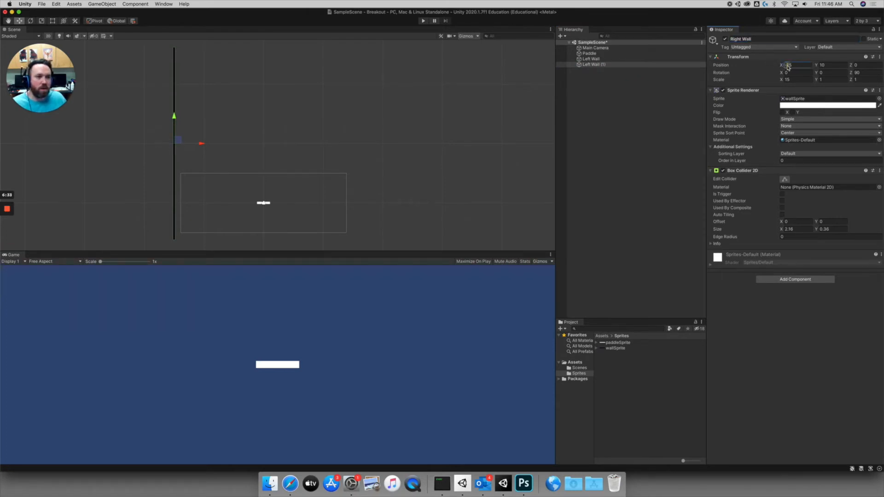
type("15")
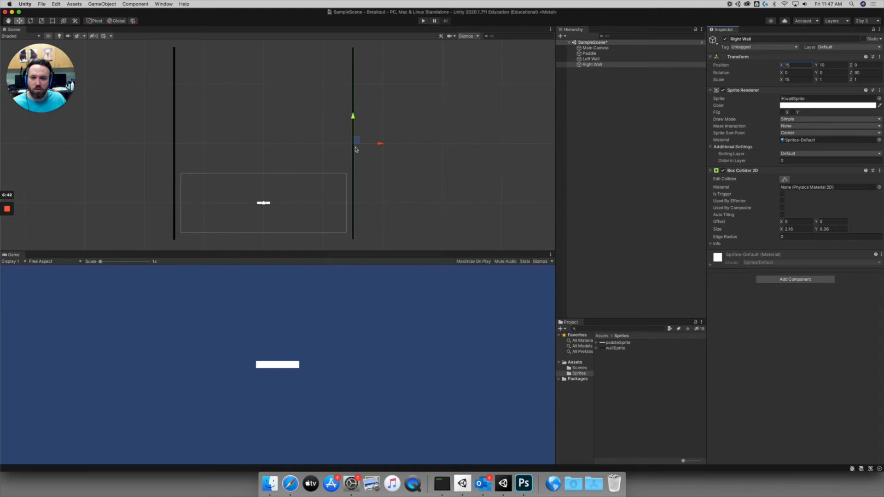
- Duplicate the Right Wall and rename the copy to Top Wall
left_click(591, 65)
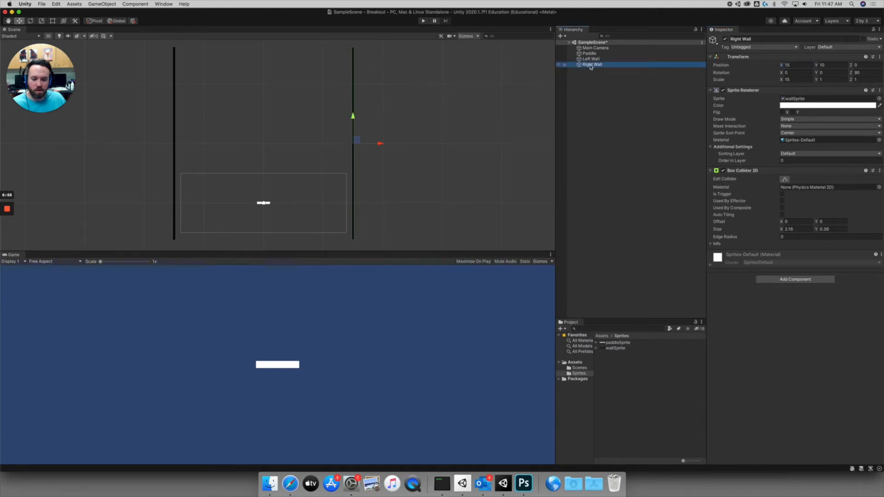
key("super+d")
left_click(740, 40)
type("Top Wa")
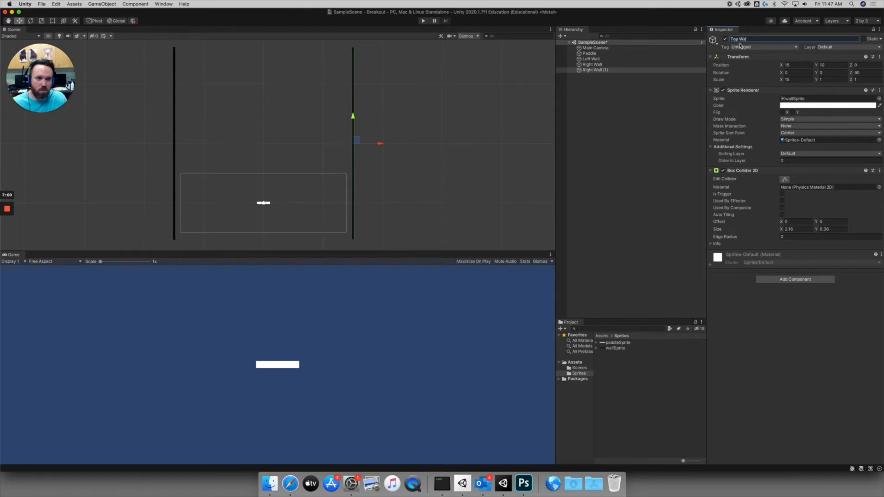
type("ll")
- Center the Top Wall and lay it horizontal by setting its X position to 0 and Z rotation to 0
left_click(800, 64)
type("0")
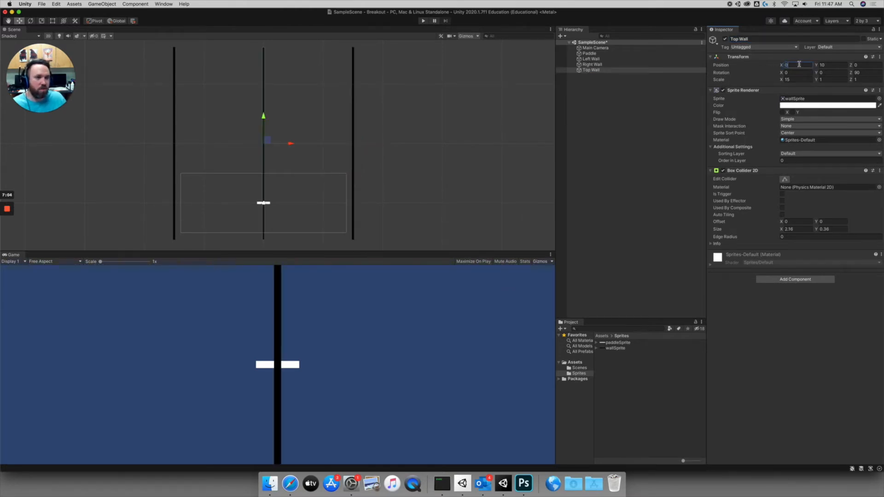
left_click(863, 73)
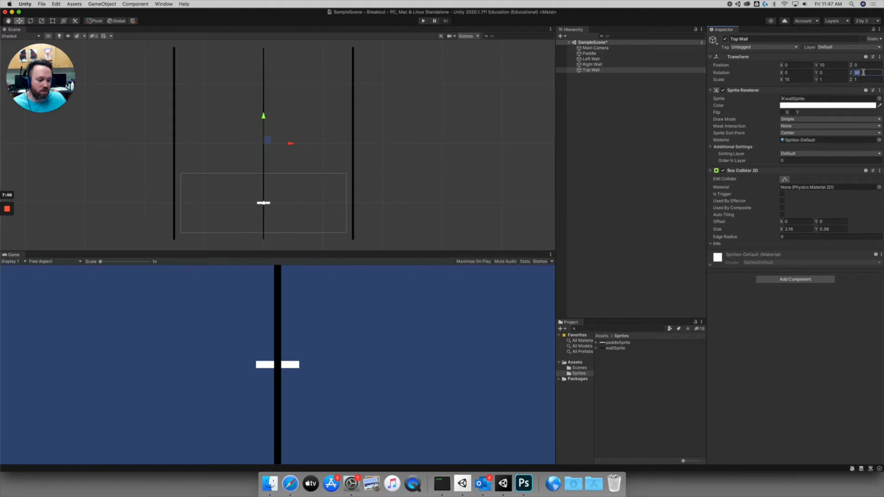
type("0")
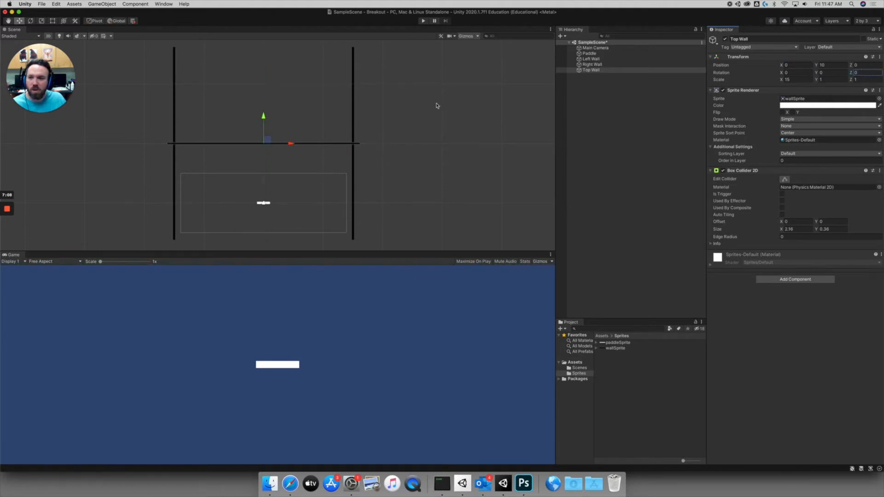
- Raise the Top Wall to the upper ends of the side walls, at a Y position of about 26.17
left_click_drag(264, 120, 282, 18)
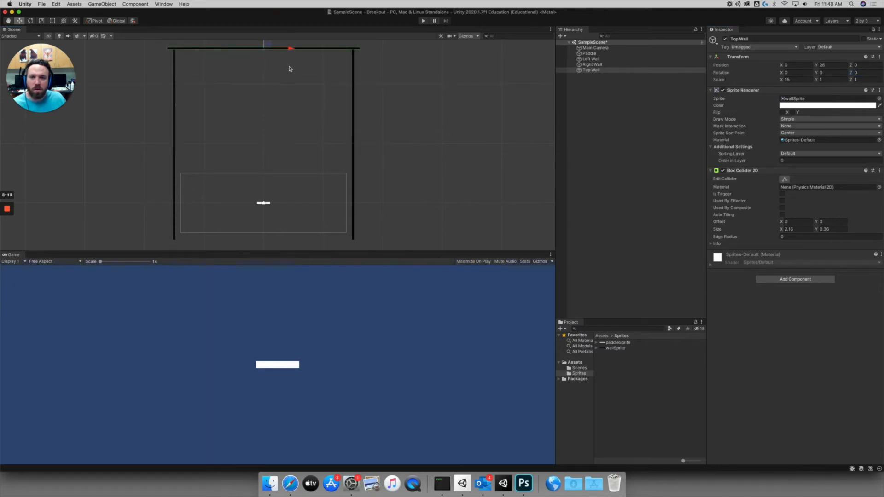
key("q")
left_click_drag(288, 64, 294, 86)
key("w")
left_click_drag(269, 44, 270, 44)
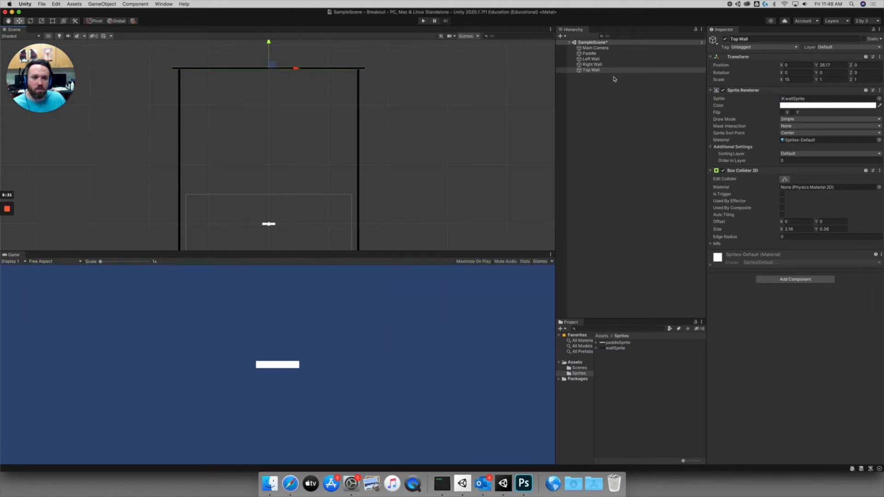
- Reduce the Top Wall's X scale so its ends line up with the side walls, and deselect it
left_click(781, 80)
left_click_drag(780, 80, 779, 81)
left_click(430, 83)
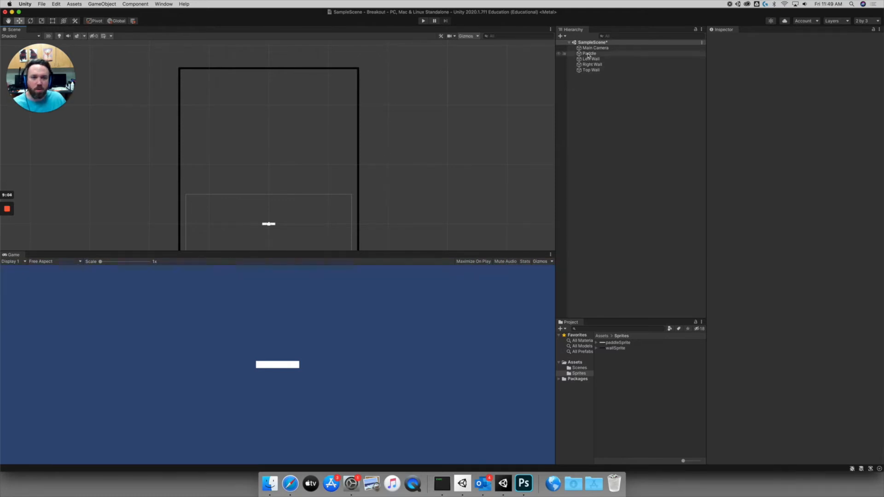
- Add a Box Collider 2D component to the Paddle
left_click(589, 54)
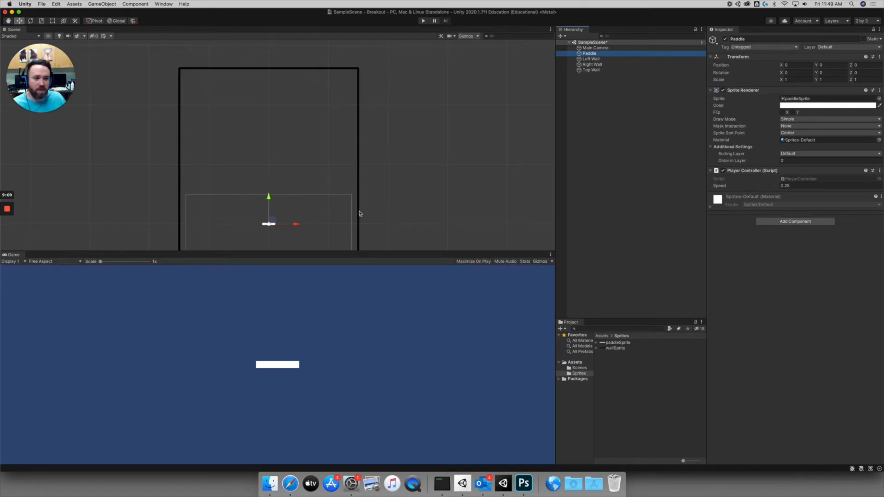
left_click(791, 225)
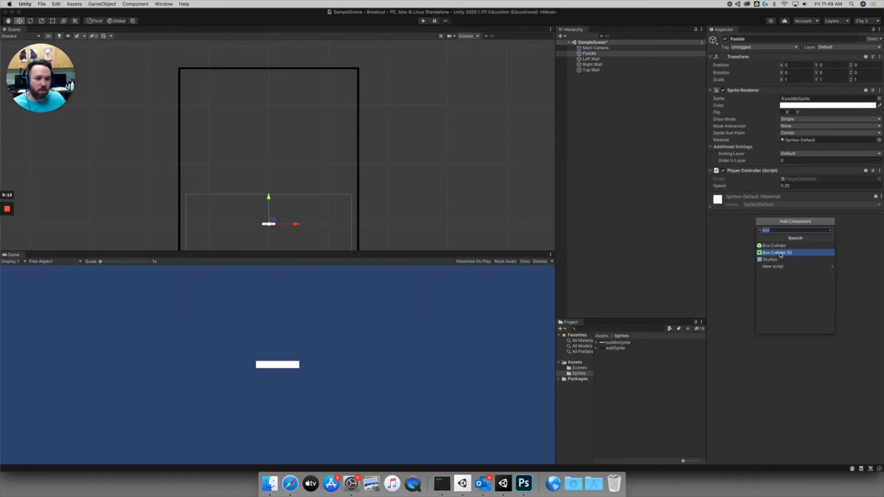
left_click(780, 253)
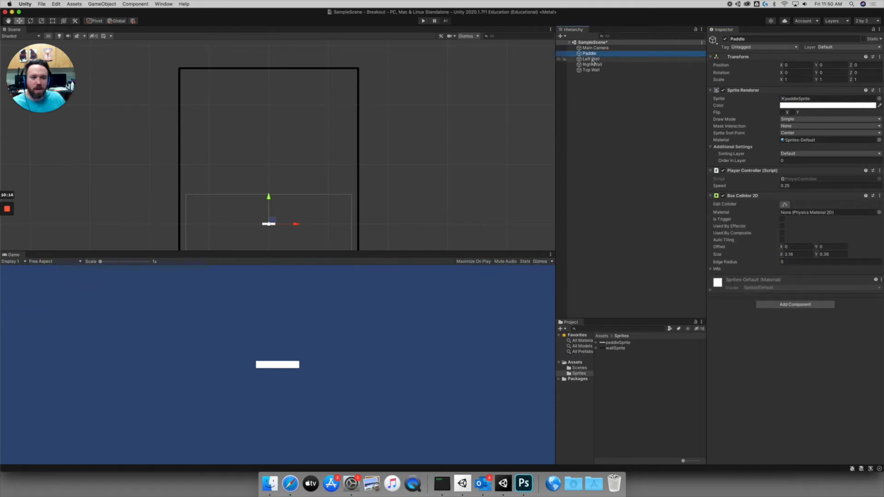
- Open the Paddle's PlayerController script in Visual Studio and declare a public float leftBound below the speed variable
double_click(794, 181)
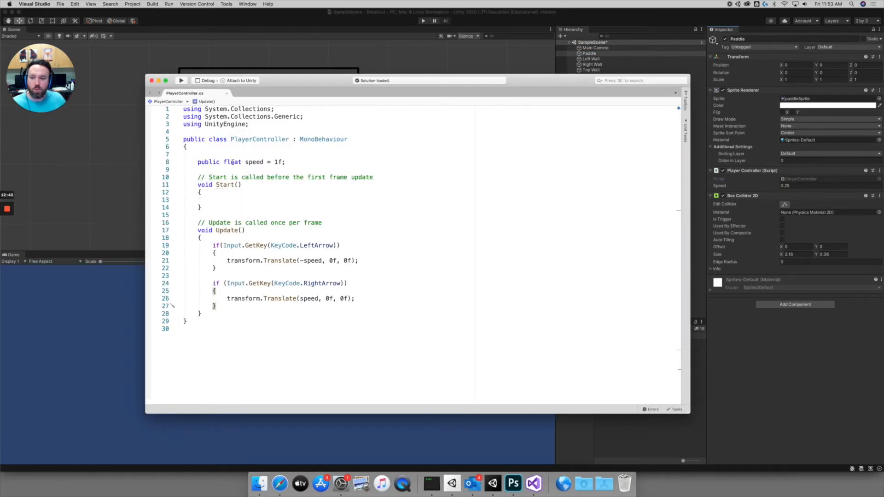
left_click(295, 162)
key("Return")
key("Return")
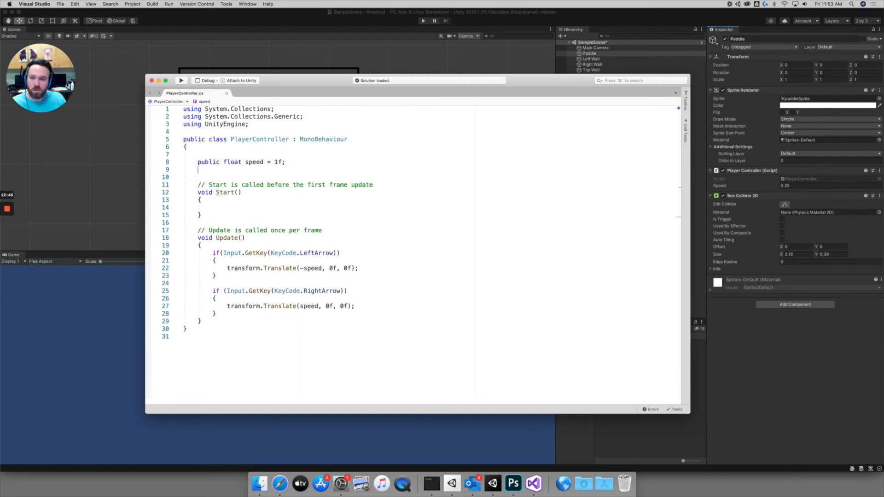
type("public float ")
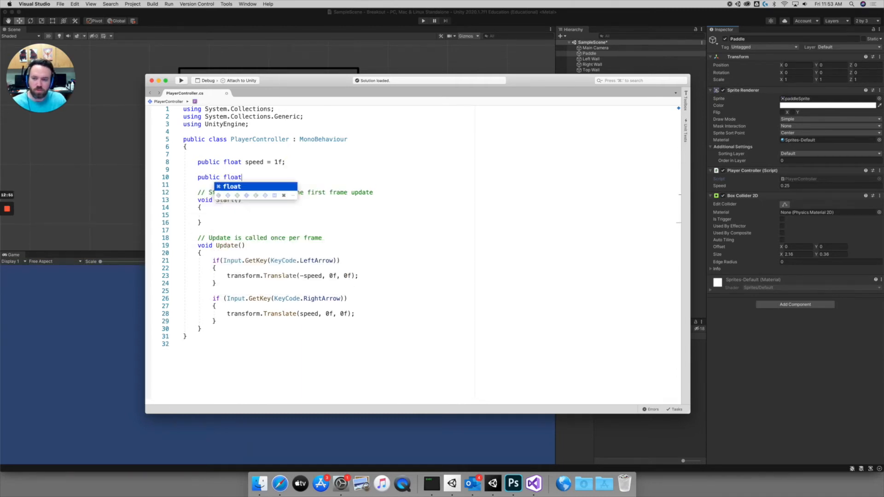
type("leftBound")
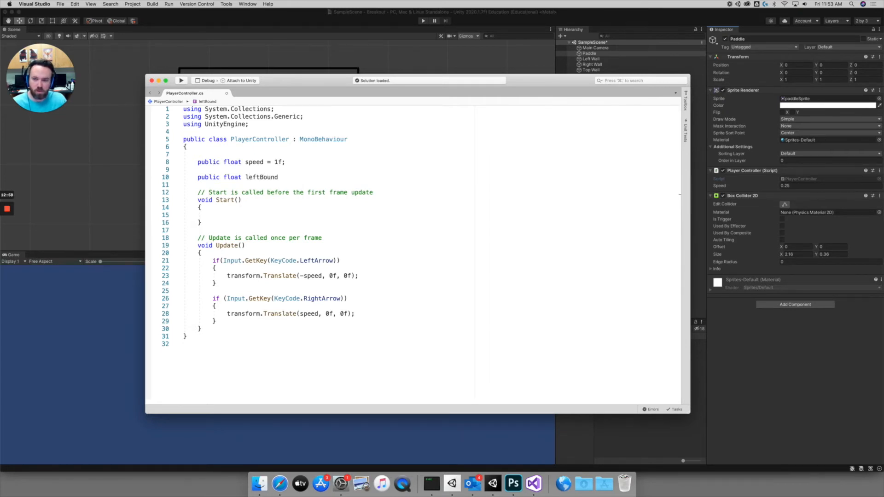
type(";")
- Declare a public float rightBound on the line below leftBound
key("Return")
type("pub")
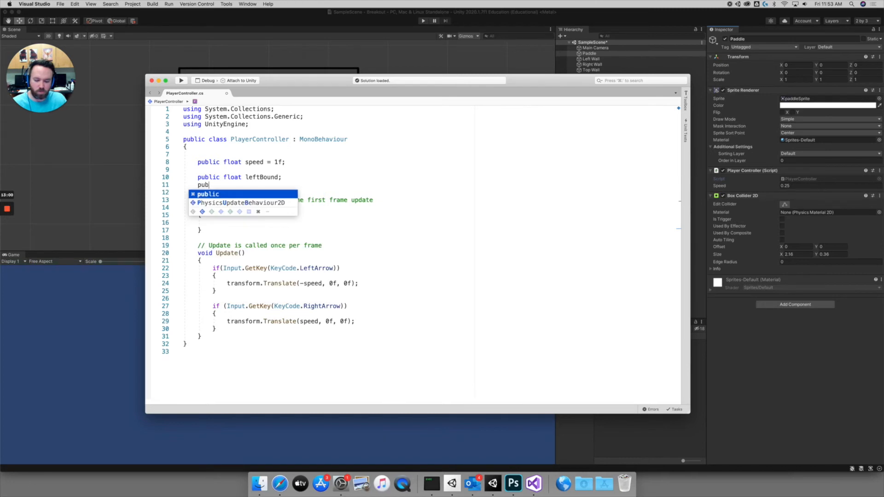
type("lic float ")
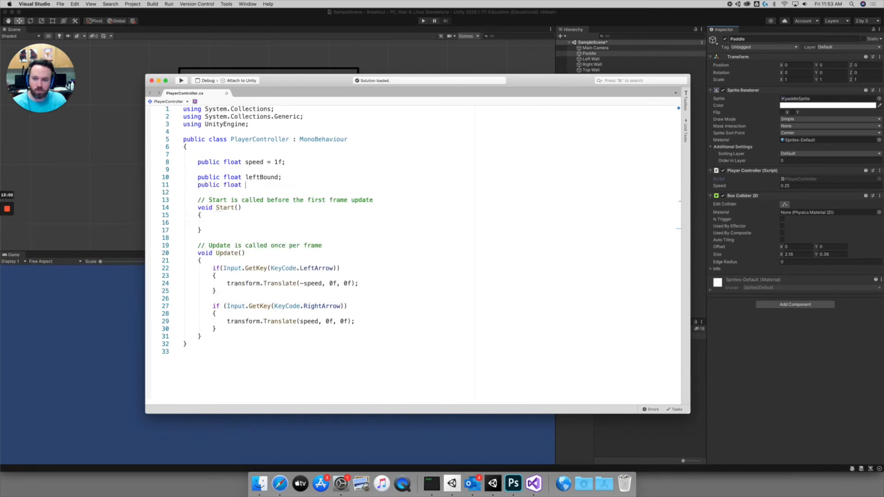
type("rightBound;")
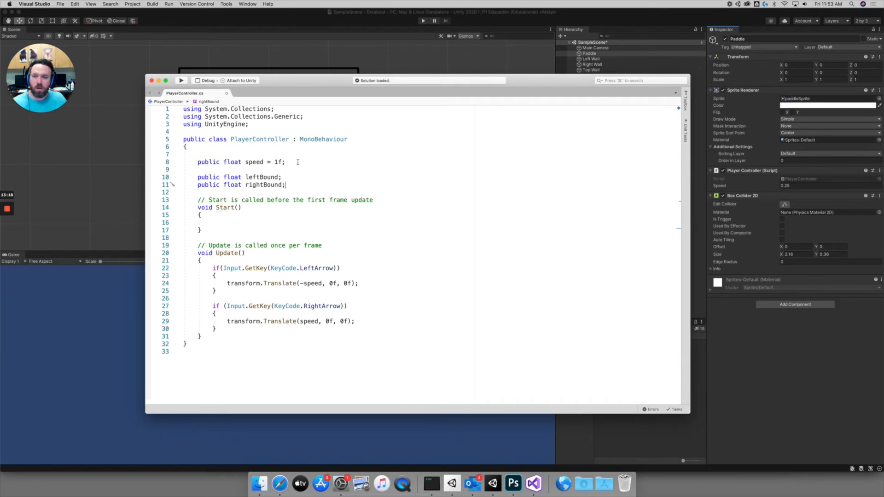
- Below the RightArrow if block in Update, begin the statement transform.position = new Vector3
left_click(224, 328)
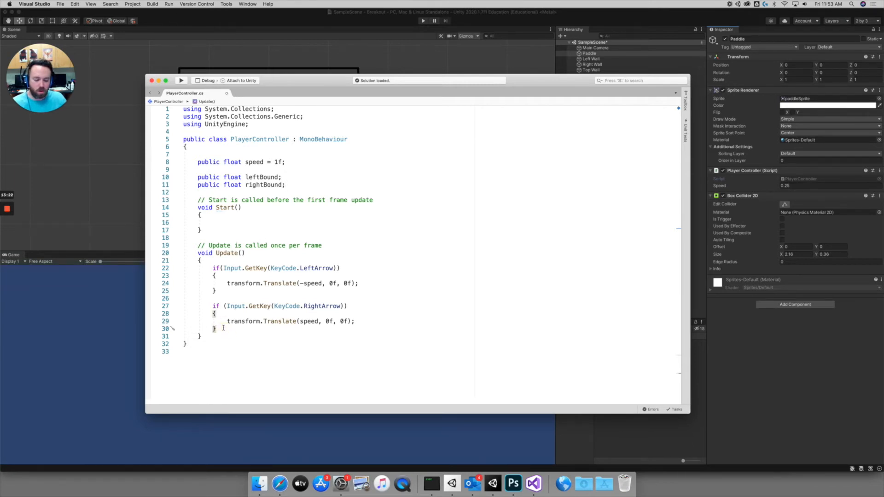
key("Return")
key("Return")
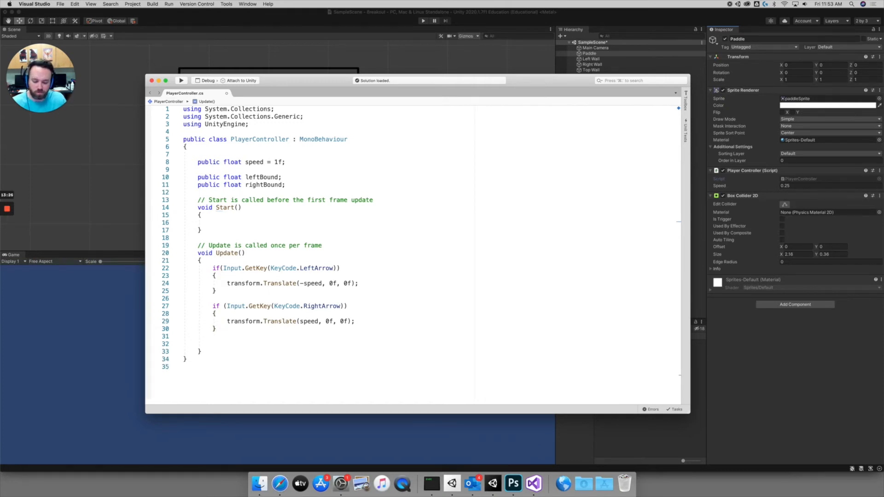
type("transform.")
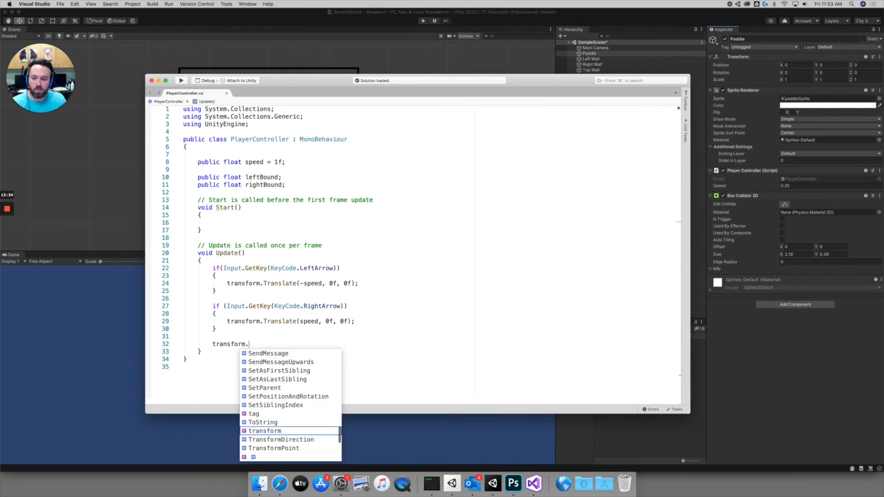
type("pos")
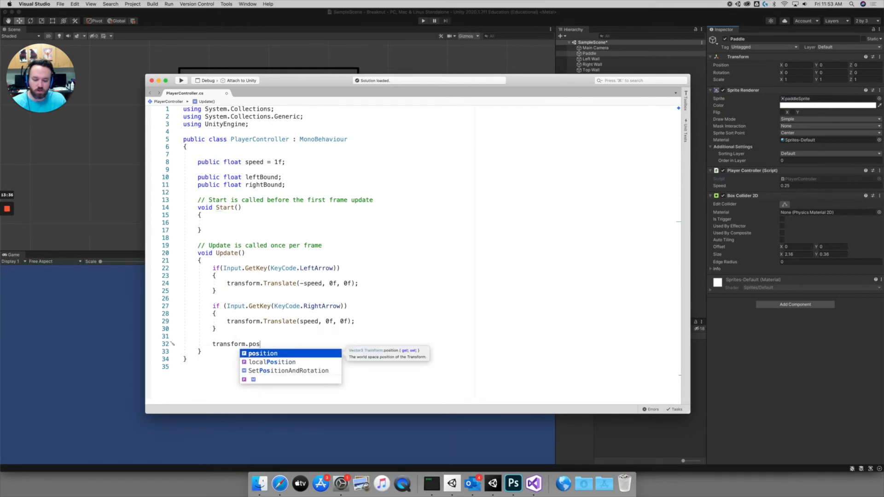
type("ition =")
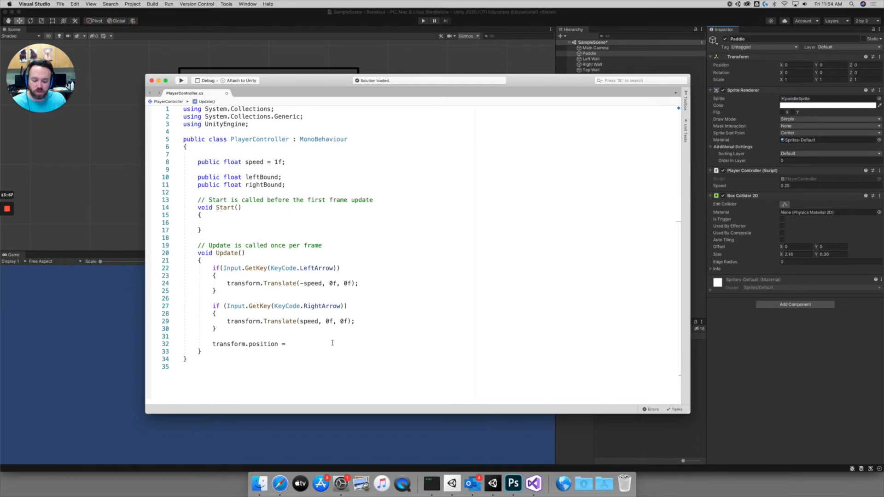
type("new")
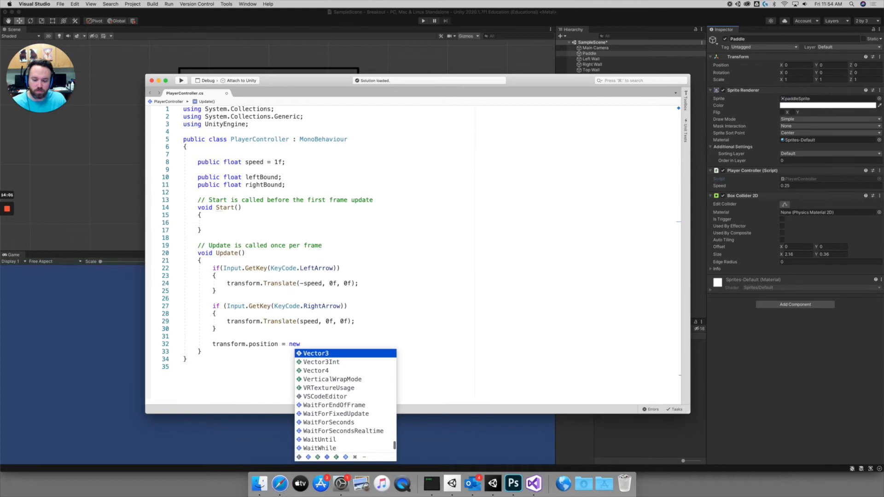
type(" v")
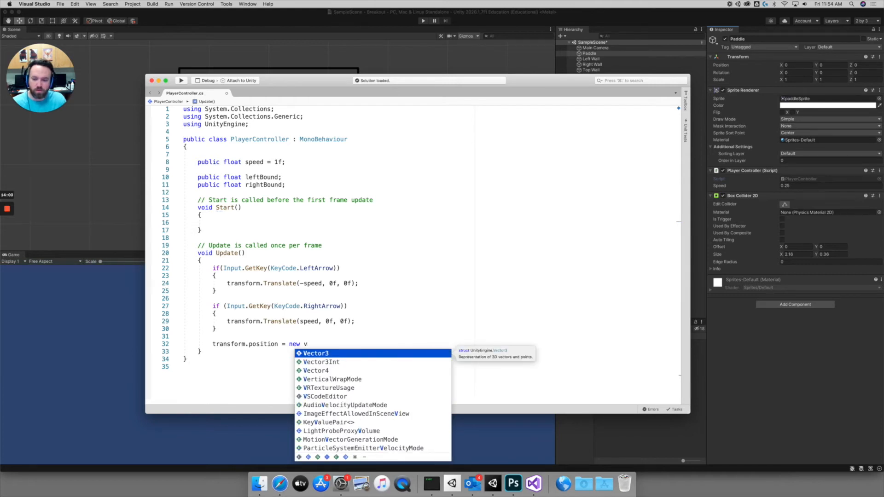
key("Return")
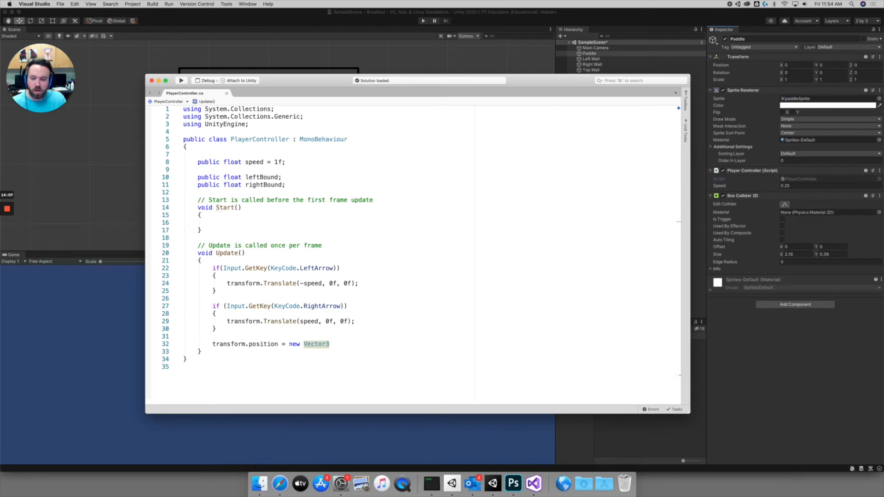
- Add the Vector3's opening and closing parentheses on separate lines, with an indented empty line between them
type("(")
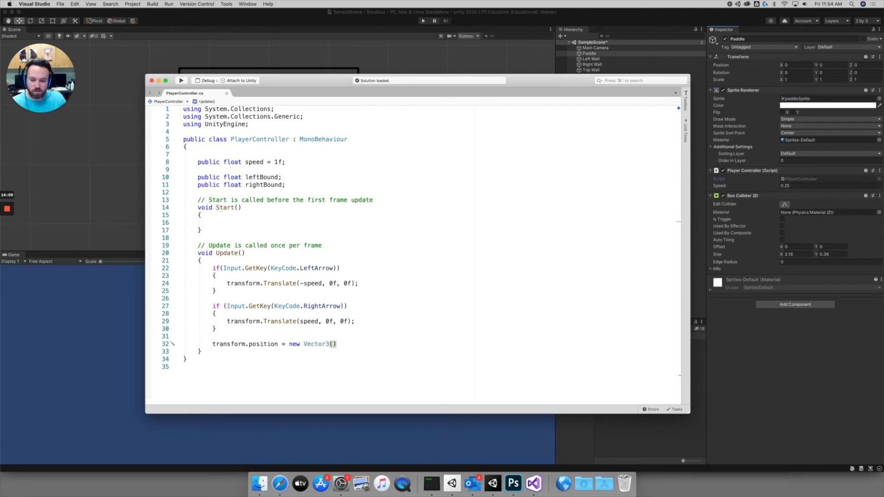
key("Left")
key("Return")
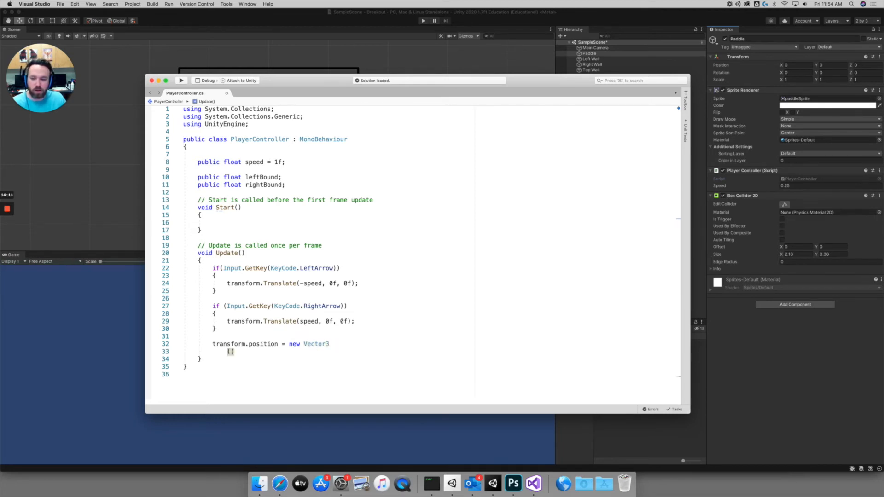
key("Right")
key("Return")
key("Up")
key("Right")
key("Return")
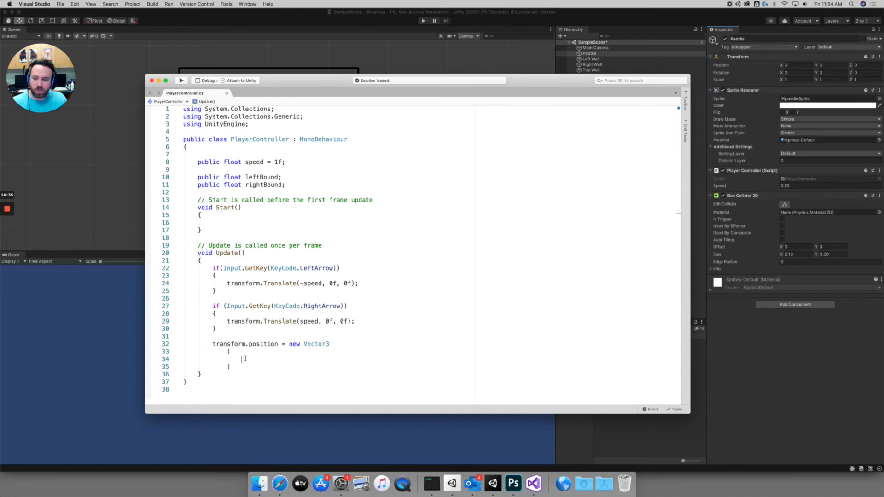
- Enter Mathf.Clamp(transform.position.x, leftBound, rightBound) as the Vector3's first argument
type("Mathf")
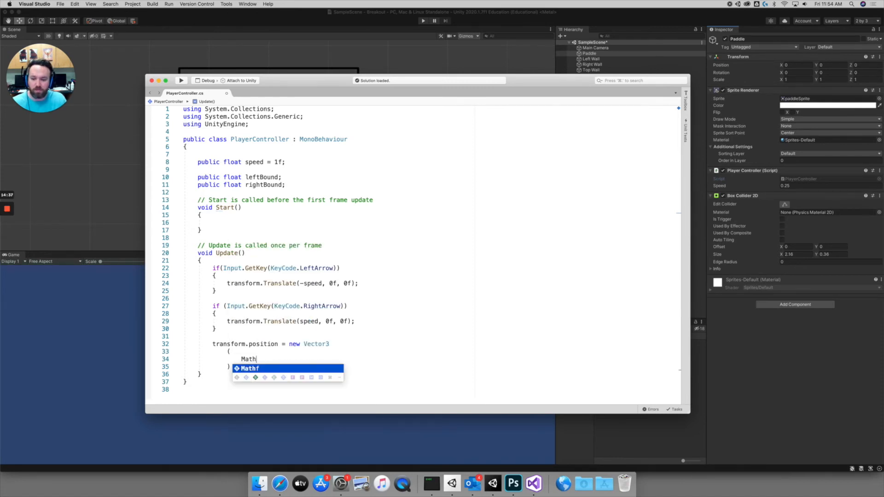
key("Escape")
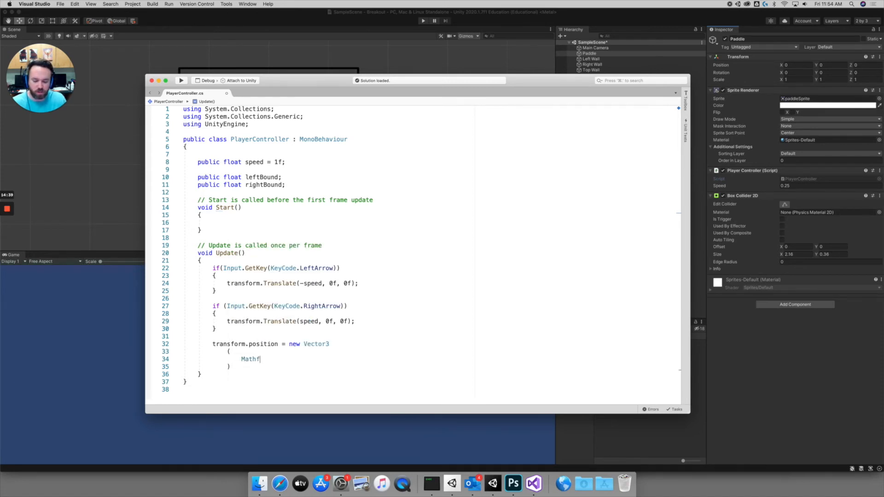
type(".")
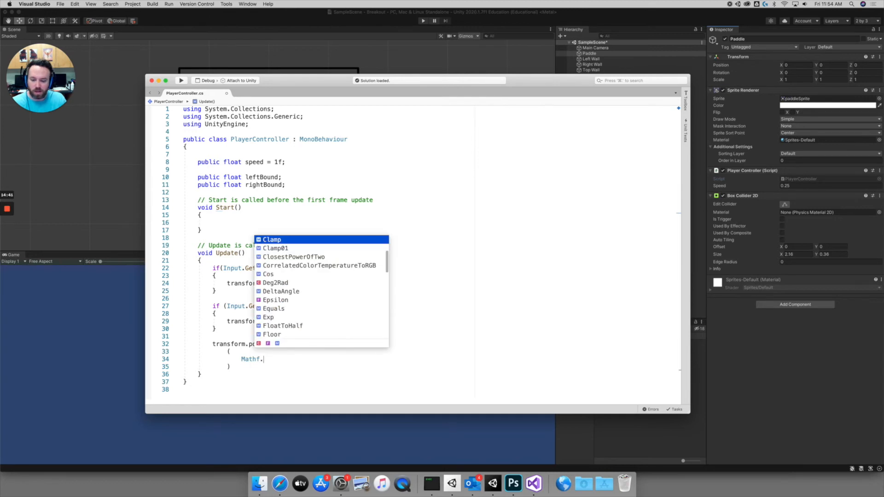
type("Clamp")
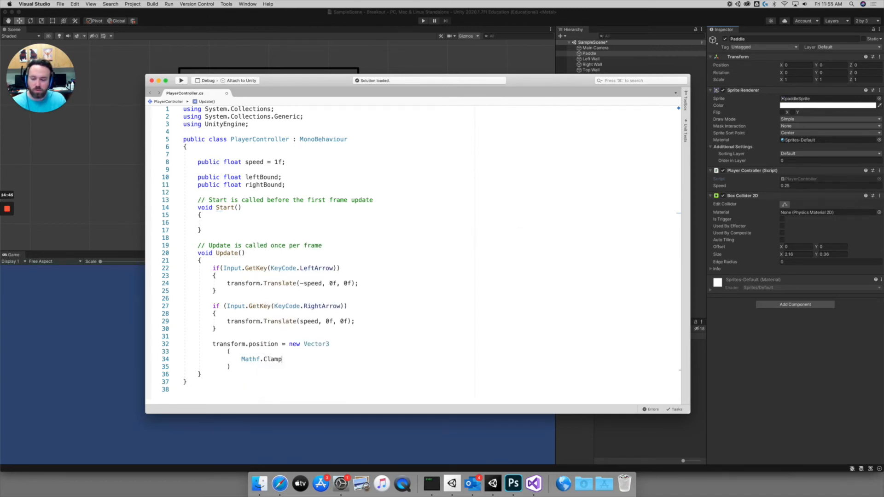
type("(")
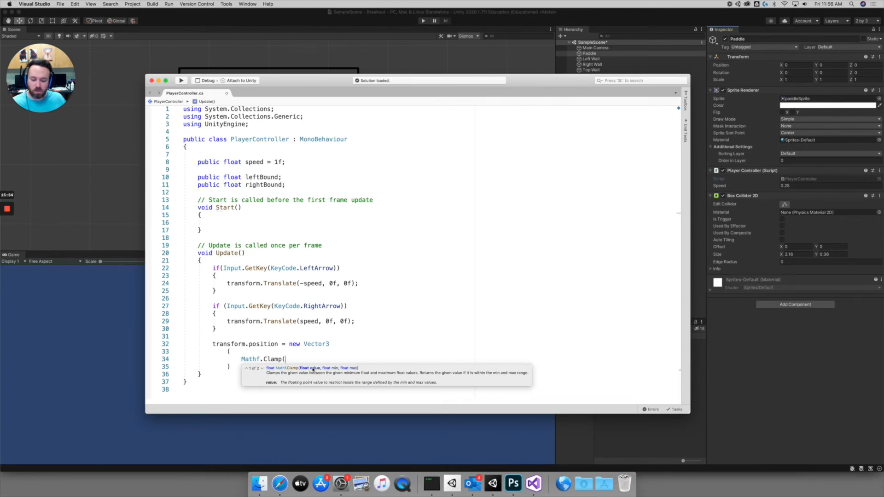
type("trans")
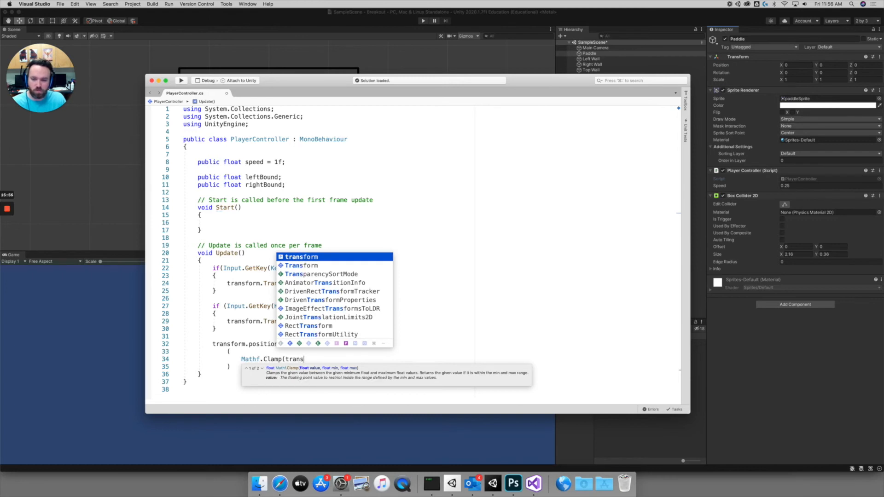
type("form.position.x,")
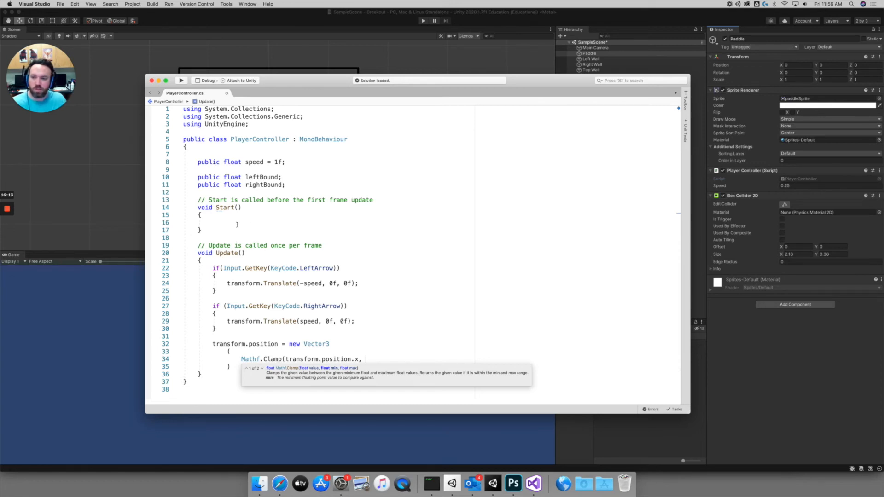
type("lef")
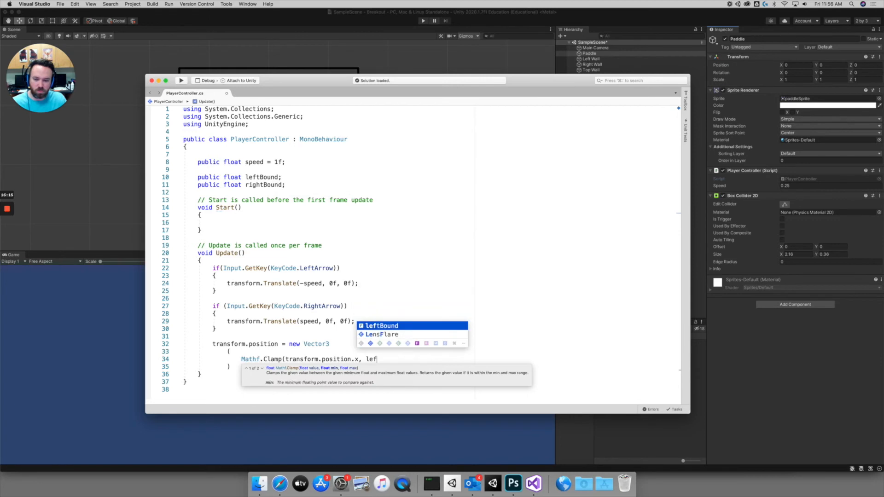
type("tBound ")
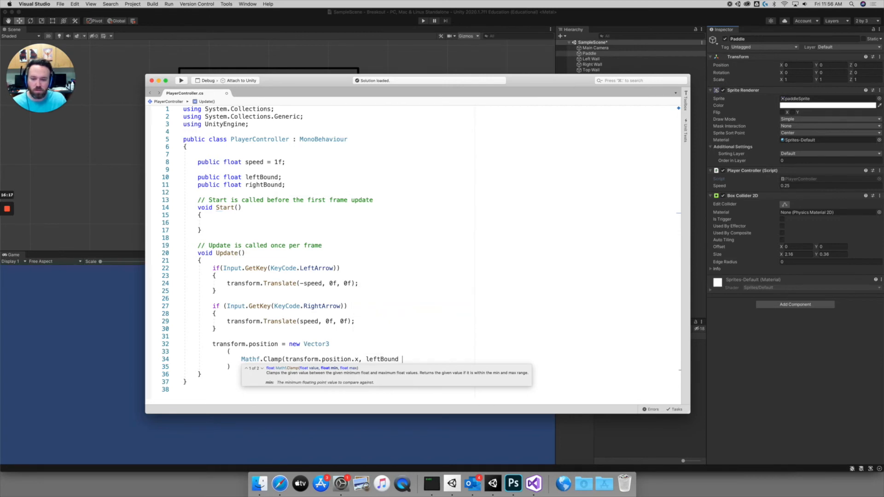
type(", ")
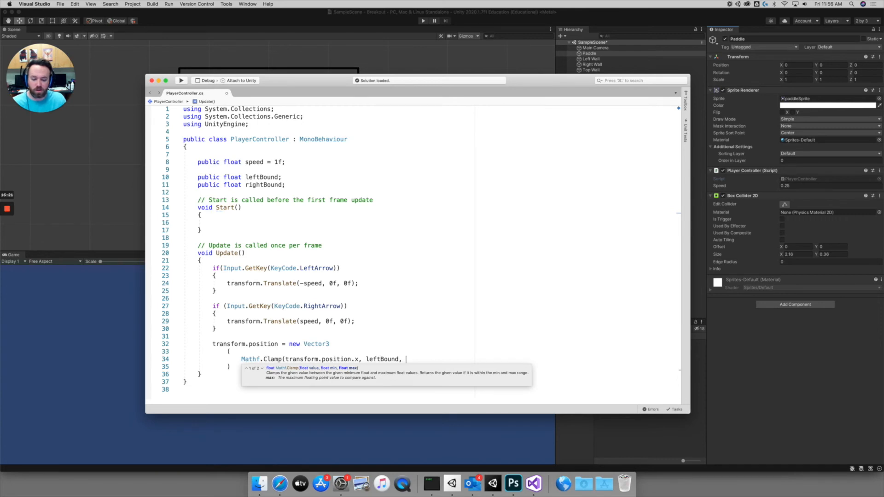
type("rightBound")
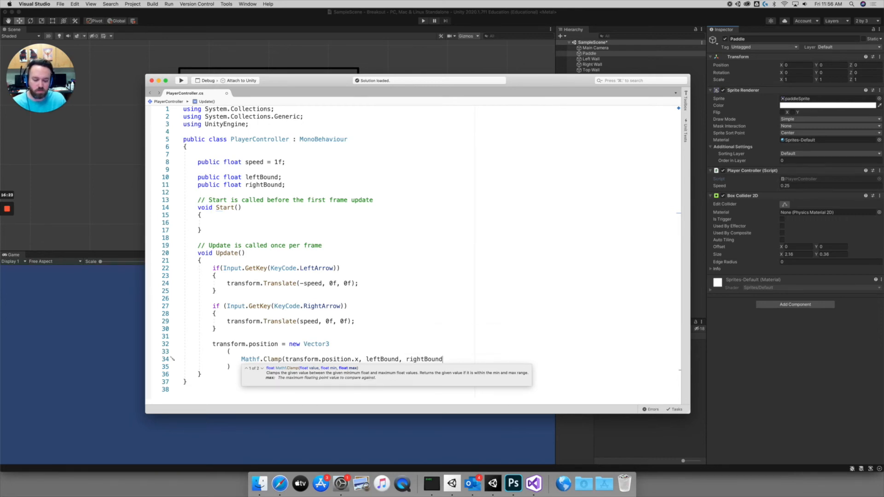
type(")")
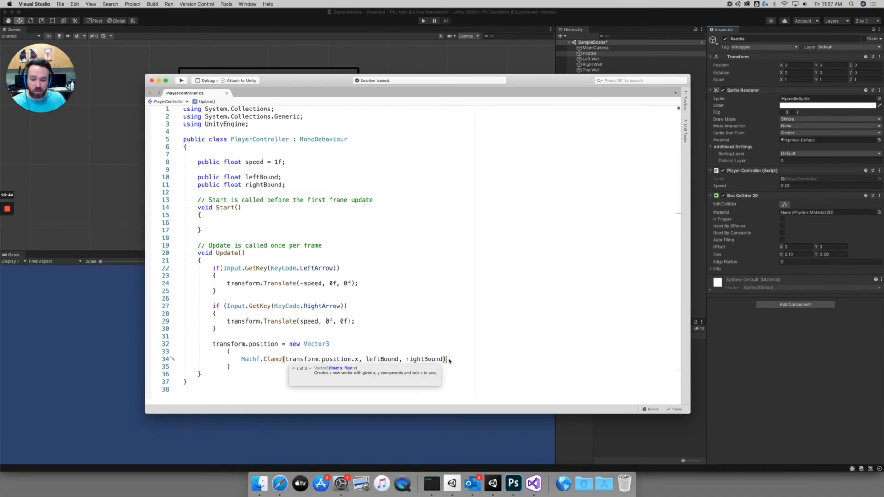
- Add transform.position.y and transform.position.z as the Vector3's second and third arguments, each on its own line
type(",")
key("Return")
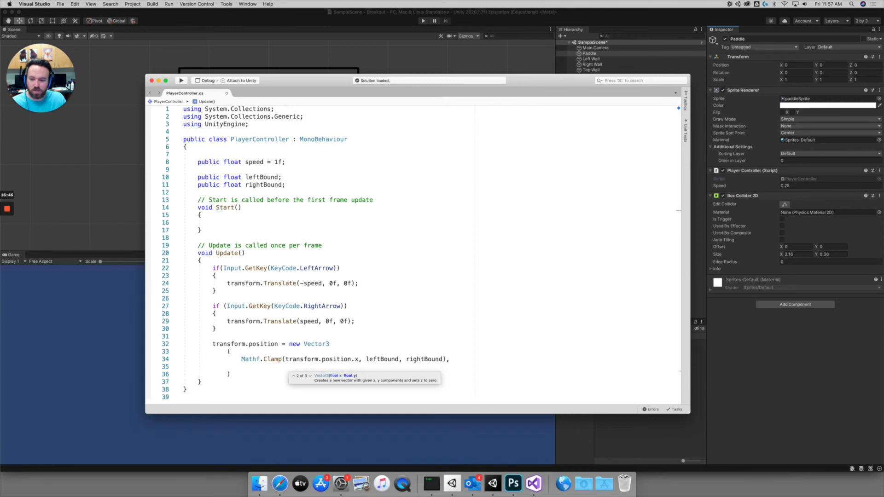
type("t")
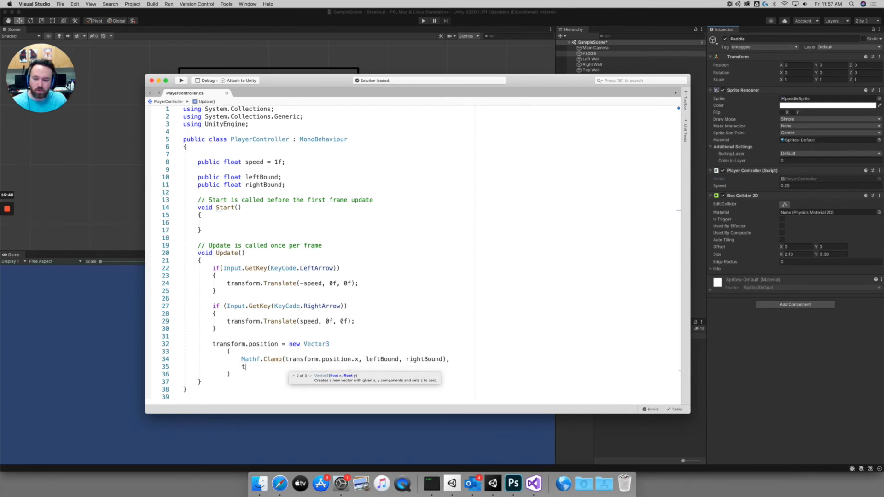
type("ransform.")
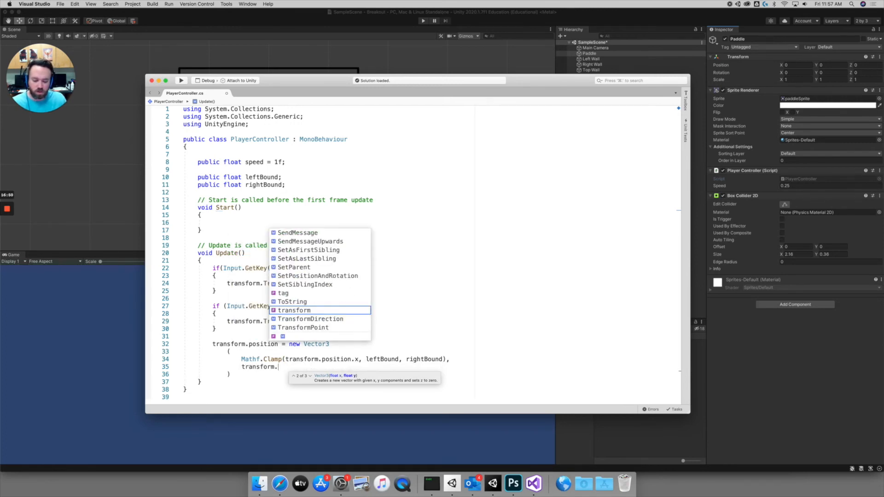
type("position.y,")
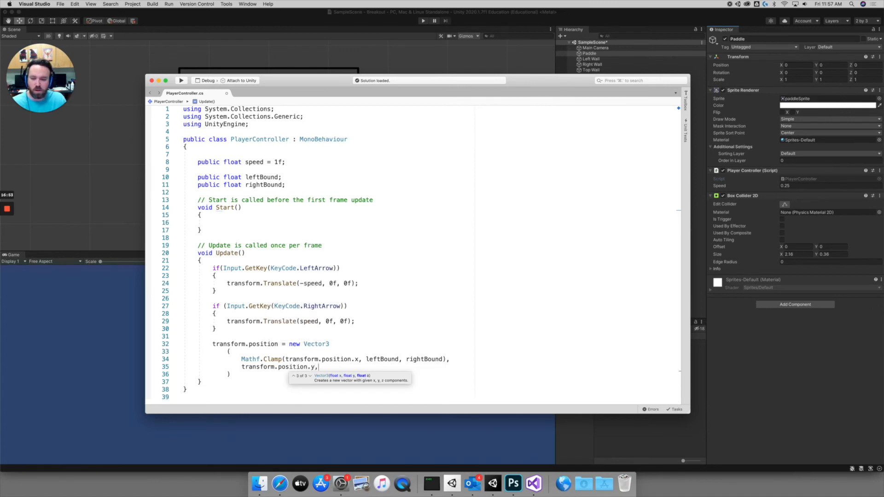
key("Return")
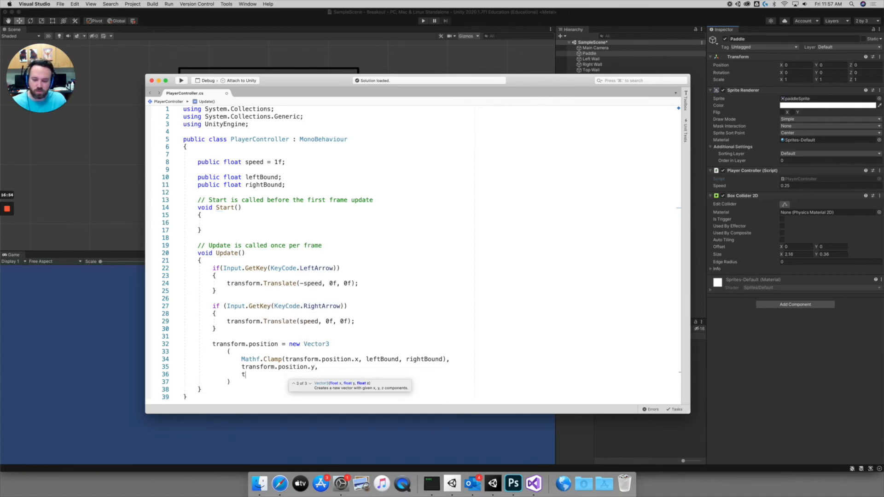
type("transform.position.z")
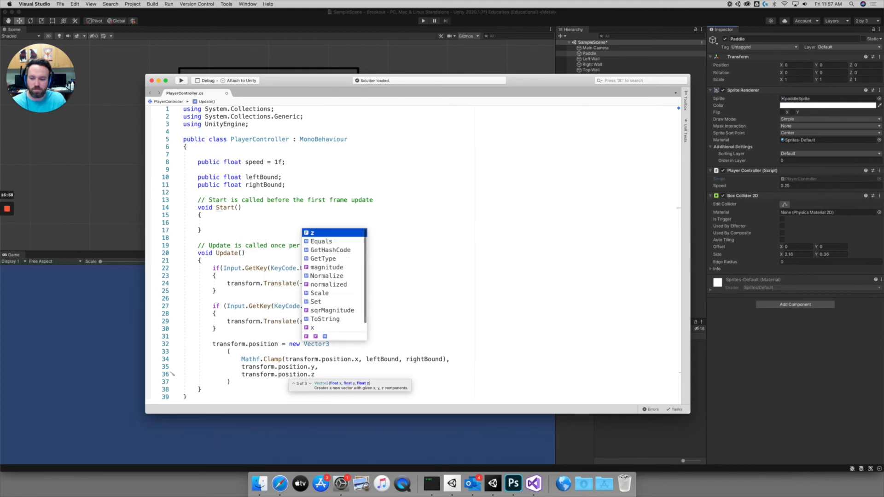
key("Escape")
- End the Vector3 statement with a semicolon after its closing parenthesis and save the PlayerController script
left_click_drag(213, 343, 233, 377)
left_click(237, 382)
type(";")
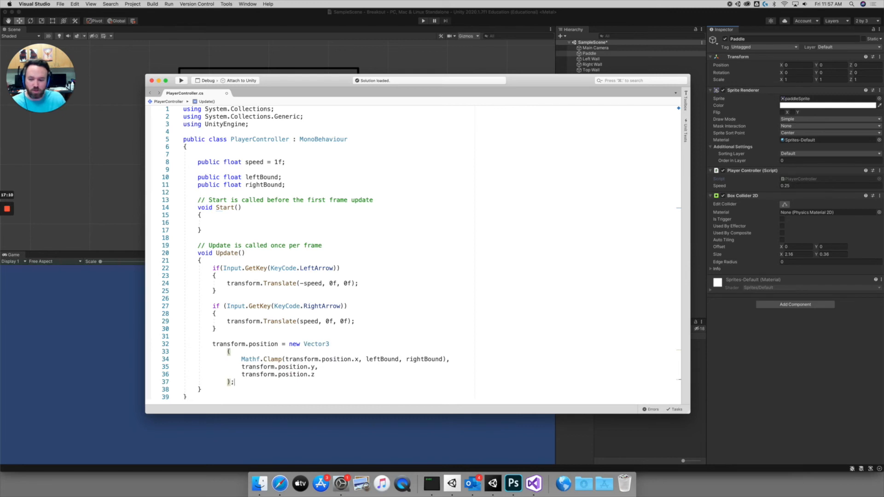
key("super+s")
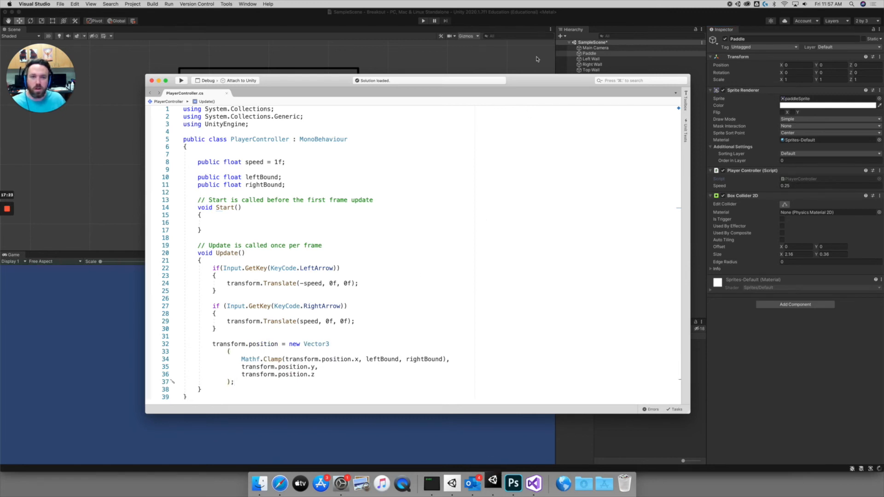
- Switch to Unity, run the game in play mode and try a negative Left Bound for the paddle
left_click(571, 14)
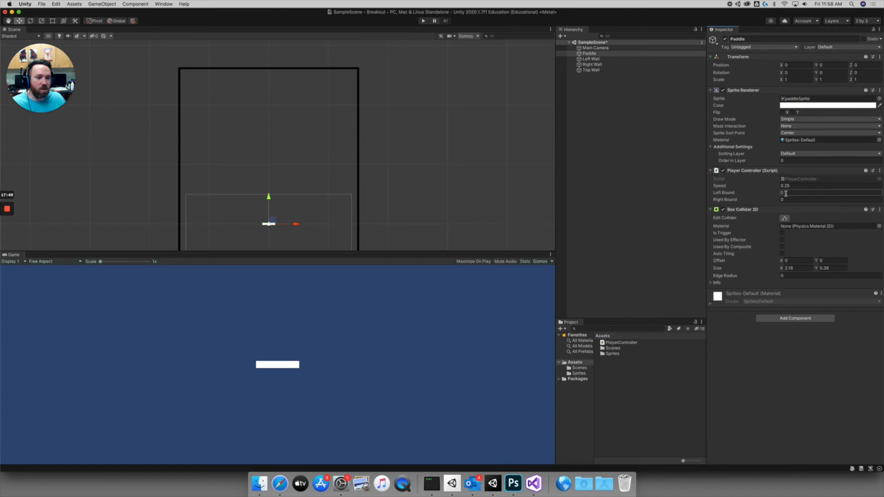
left_click(423, 21)
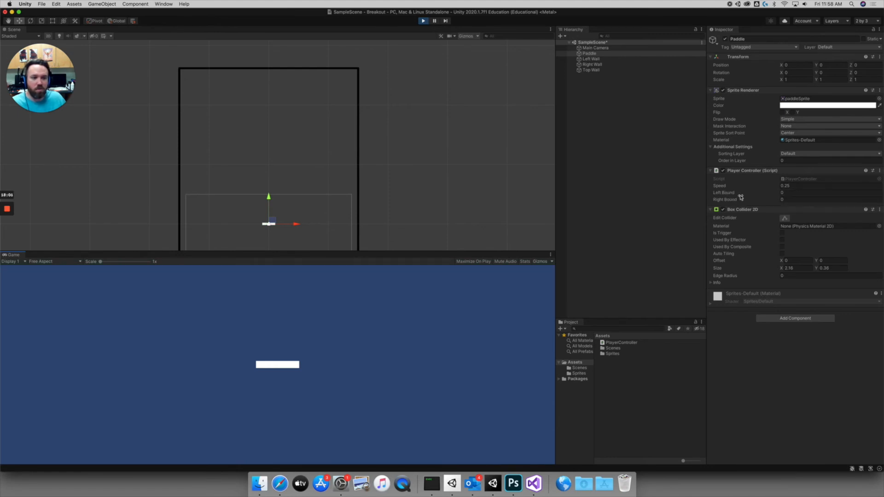
left_click_drag(725, 194, 624, 192)
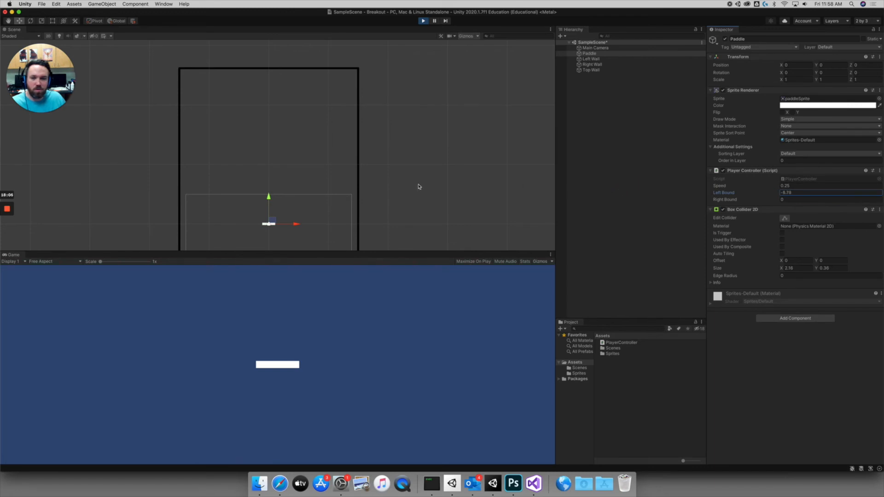
left_click_drag(289, 225, 252, 224)
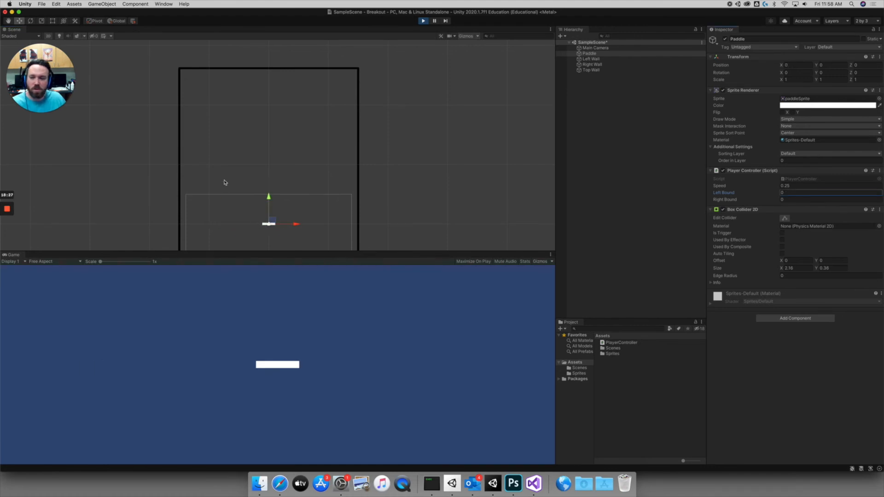
- Check the Left Wall's X position, and set the paddle's Left Bound to -15 and Right Bound to 15 in play mode
left_click(180, 137)
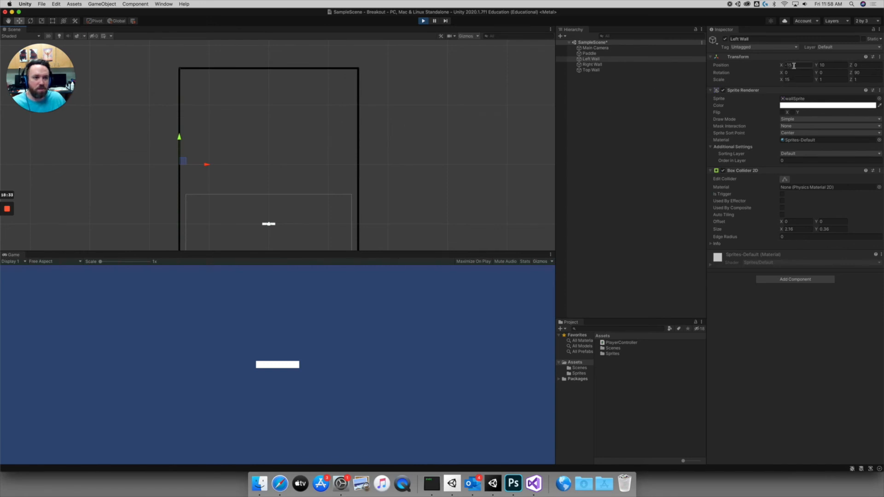
left_click(591, 54)
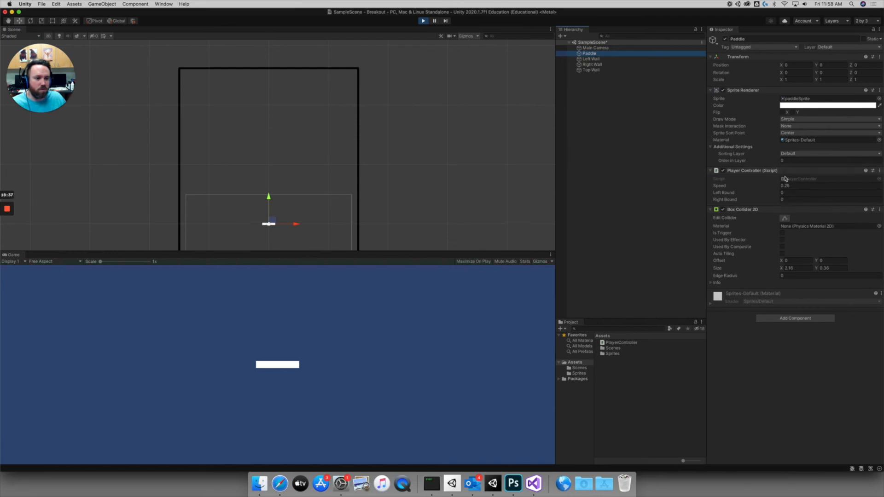
left_click(783, 192)
type("-15")
key("Tab")
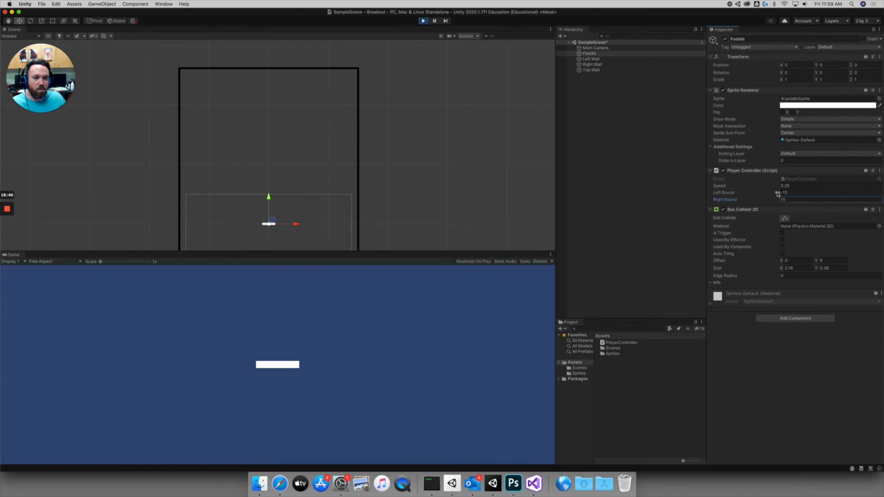
- Test the running game by moving the paddle to its left and right bounds and checking both ends against the walls
left_click(356, 185)
left_click(454, 355)
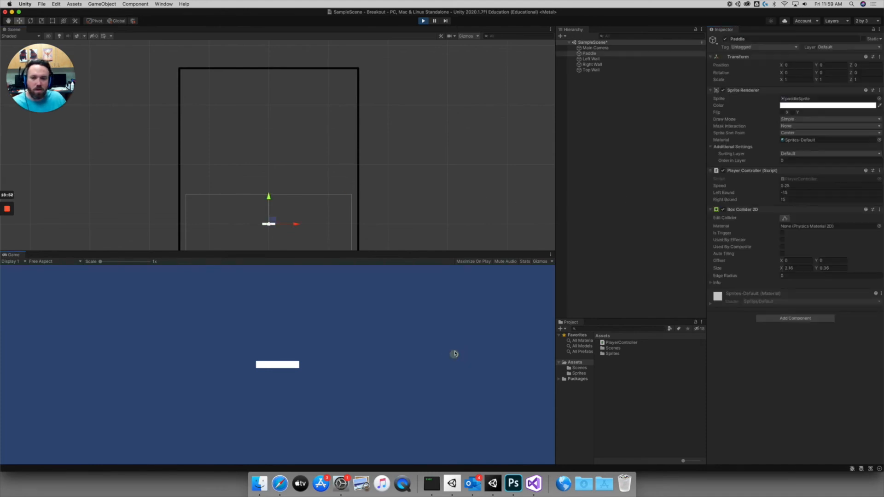
key("Left")
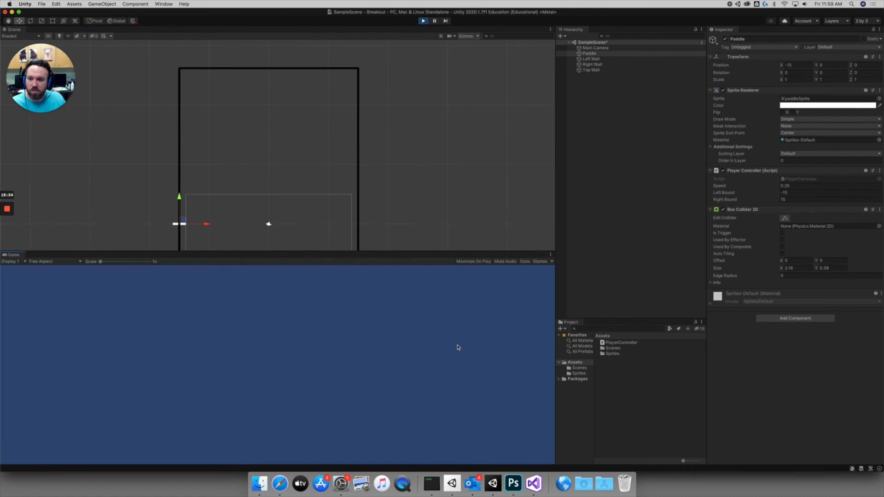
key("Right")
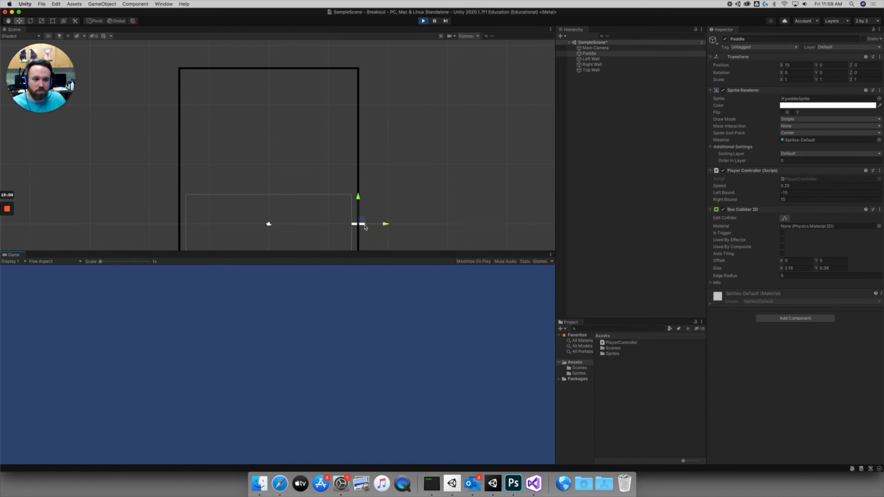
key("Left")
key("Right")
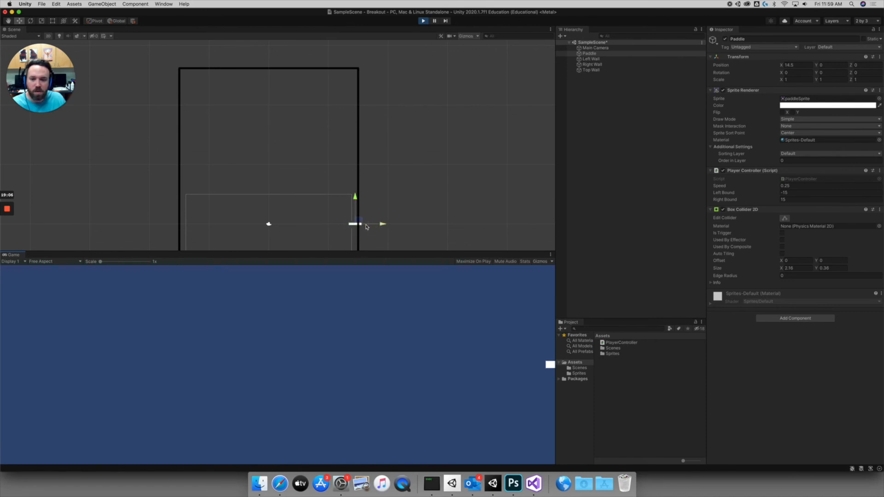
- Reduce the paddle's Right Bound to 13.5 in play mode and test the paddle's travel toward the right wall
left_click_drag(719, 201, 722, 201)
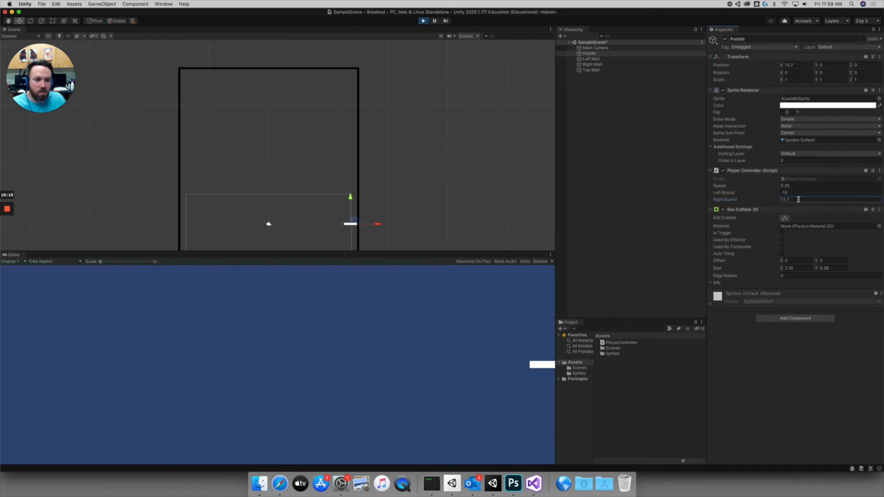
left_click_drag(796, 200, 778, 200)
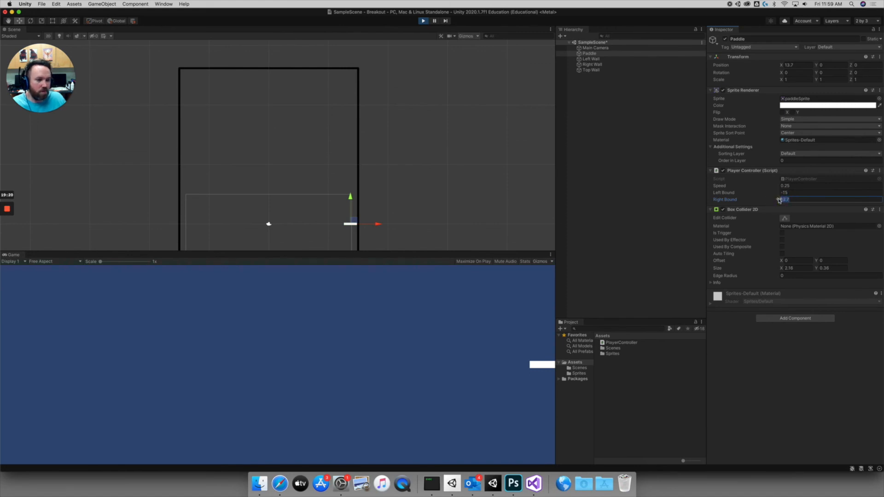
type("13")
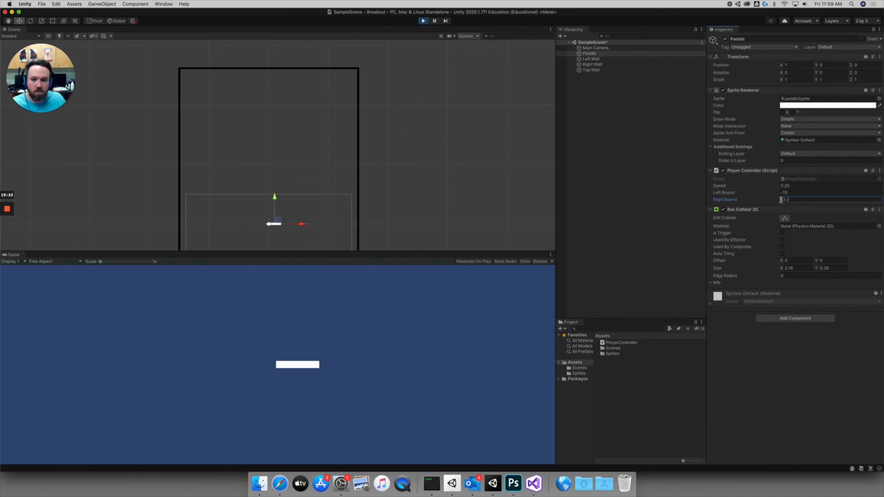
left_click(416, 314)
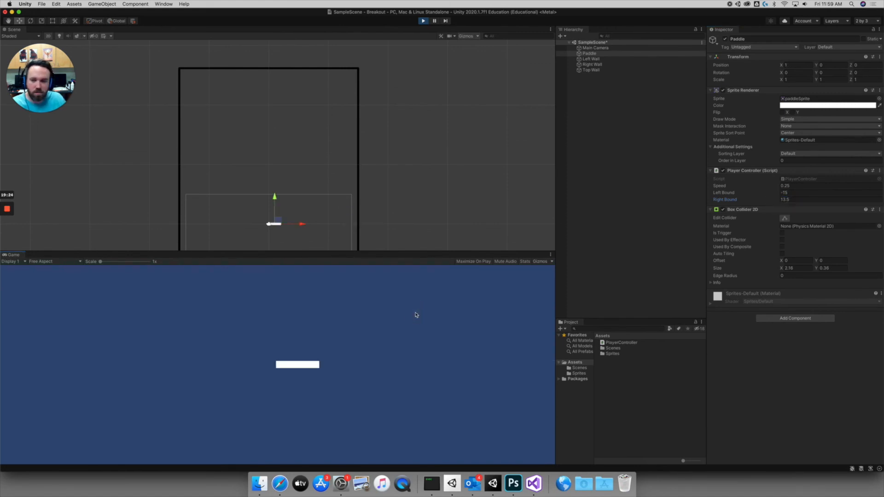
key("Right")
key("Right")
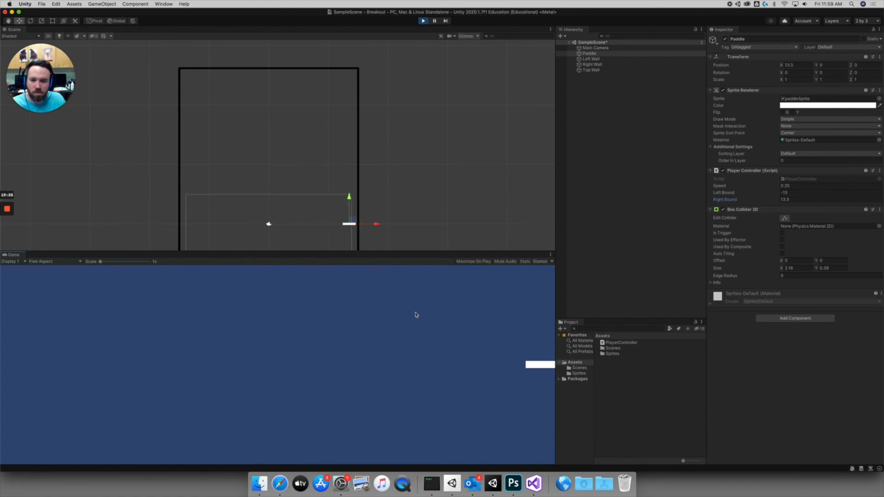
- Inspect the gap between paddle and right wall up close, and set the Right Bound to 13.75 in the running game
scroll(492, 173, "up", 6)
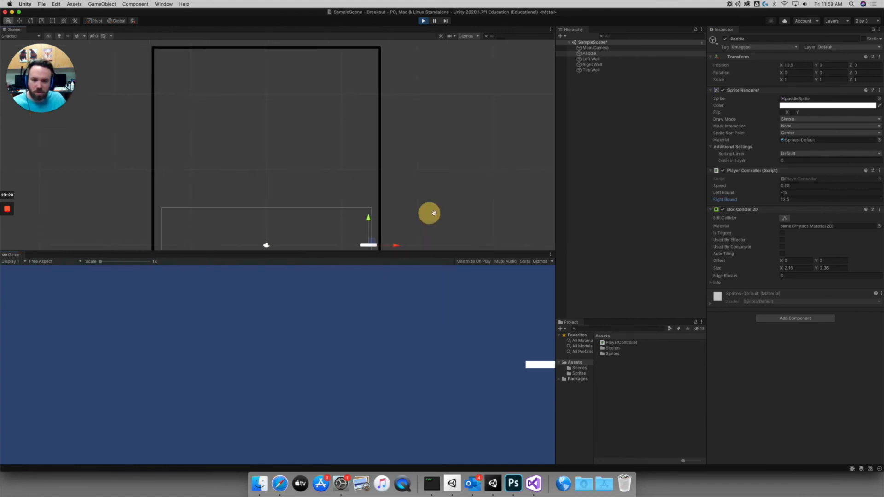
scroll(491, 173, "up", 5)
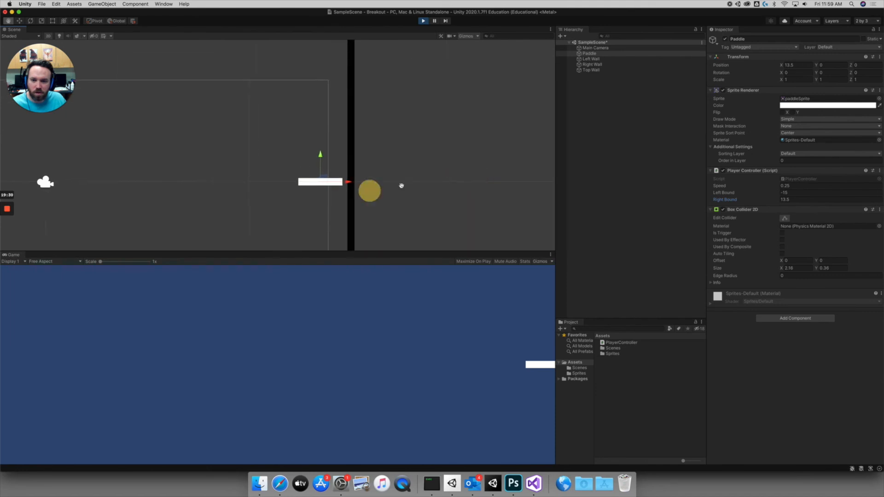
left_click(798, 199)
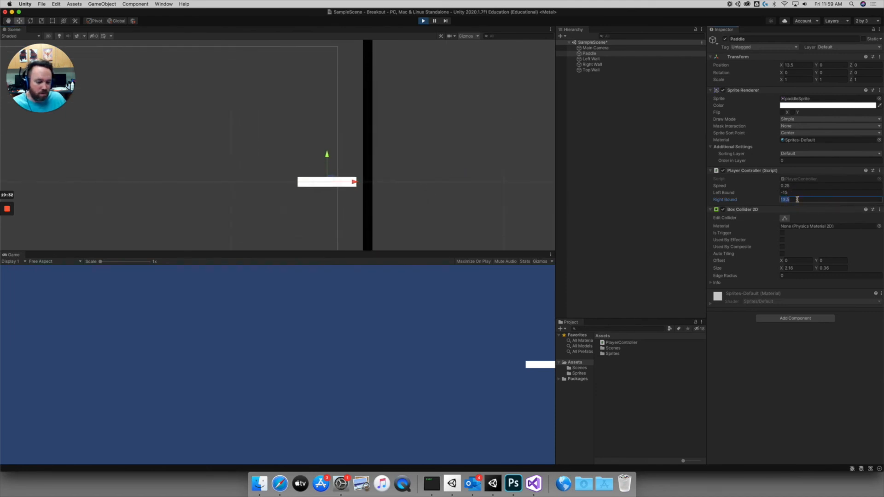
left_click(797, 199)
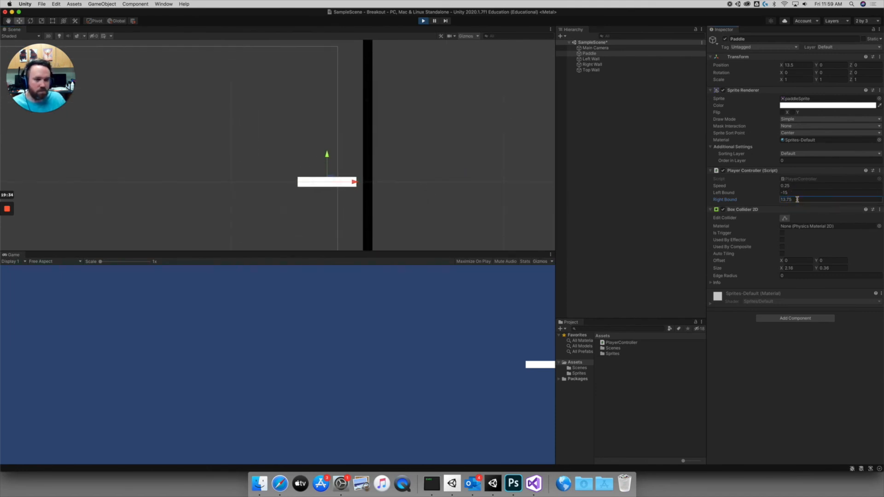
left_click(448, 348)
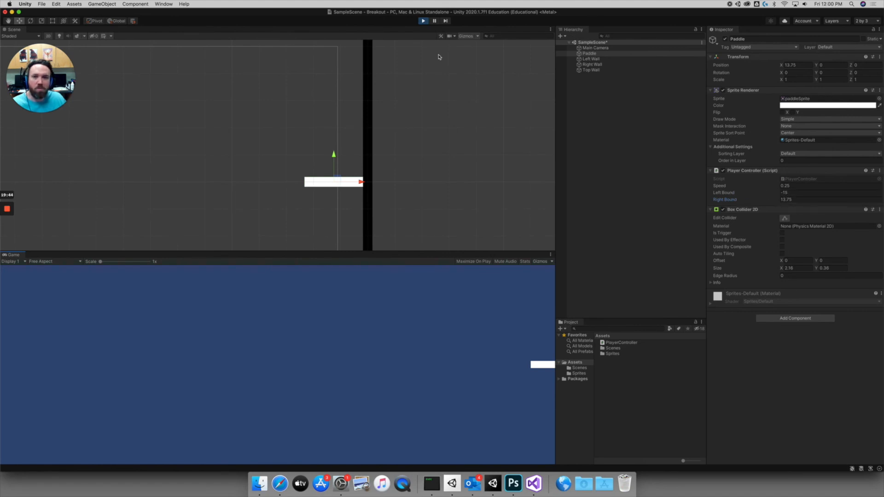
- Stop play mode and set the paddle's Left Bound to -13.75 and Right Bound to 13.75
left_click(424, 21)
left_click(790, 193)
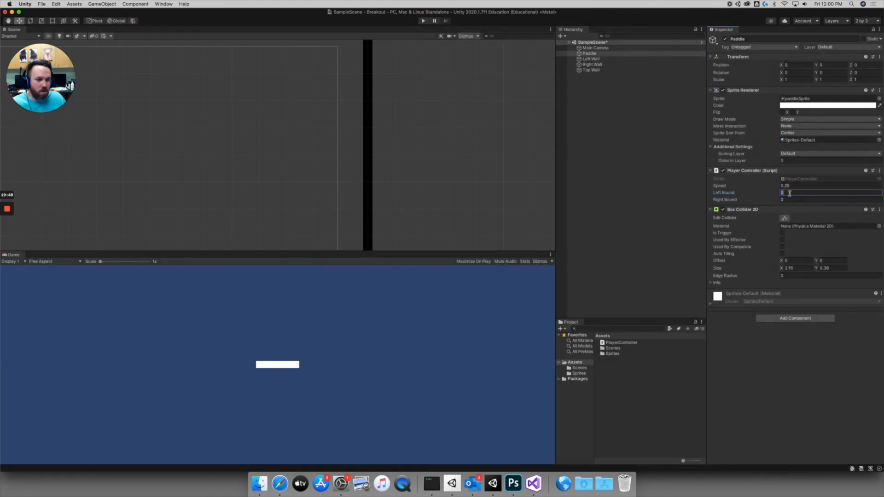
type("-13.35")
key("Tab")
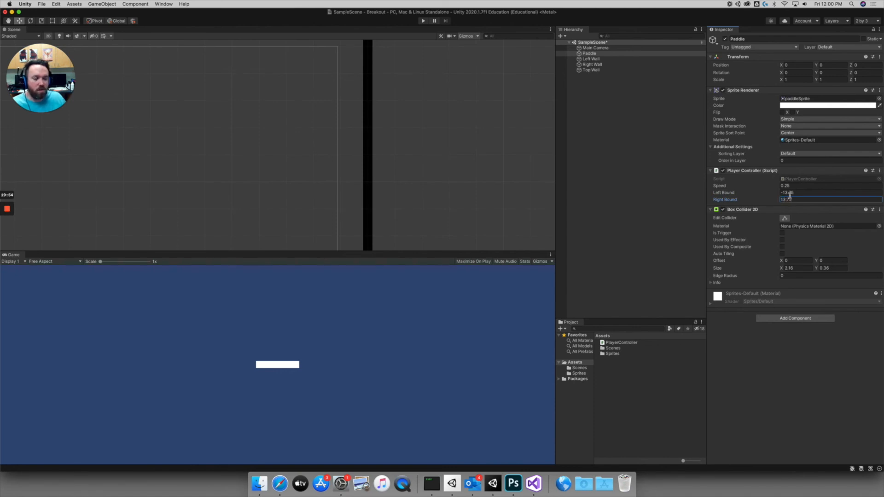
right_click_drag(376, 185, 256, 182, "alt")
middle_click_drag(255, 184, 312, 199, "alt")
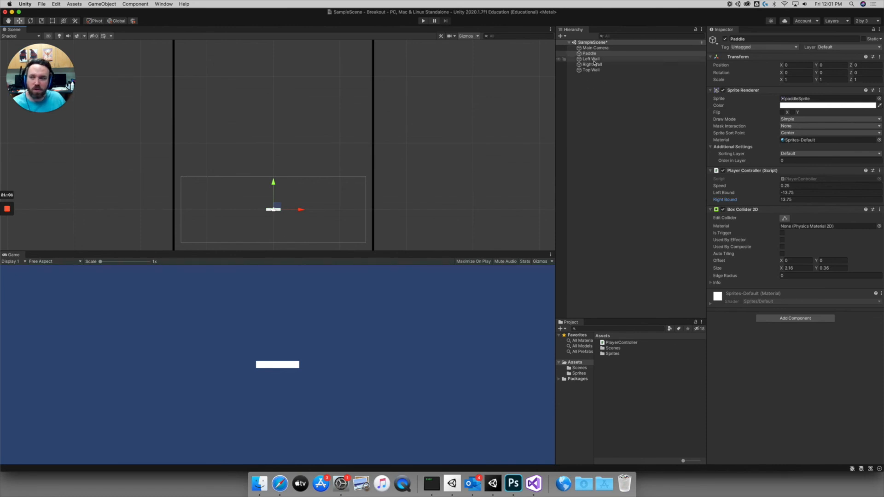
- Save the scene as Breakout in the project's Scenes folder
left_click(41, 4)
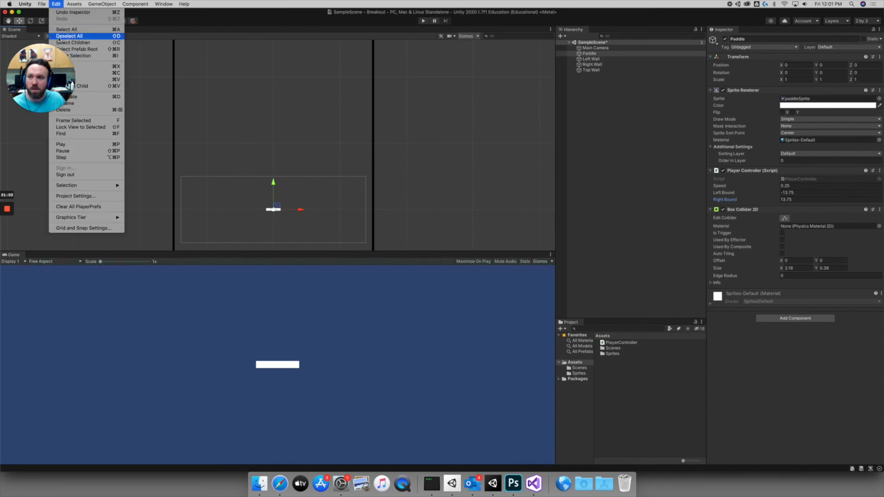
left_click(52, 37)
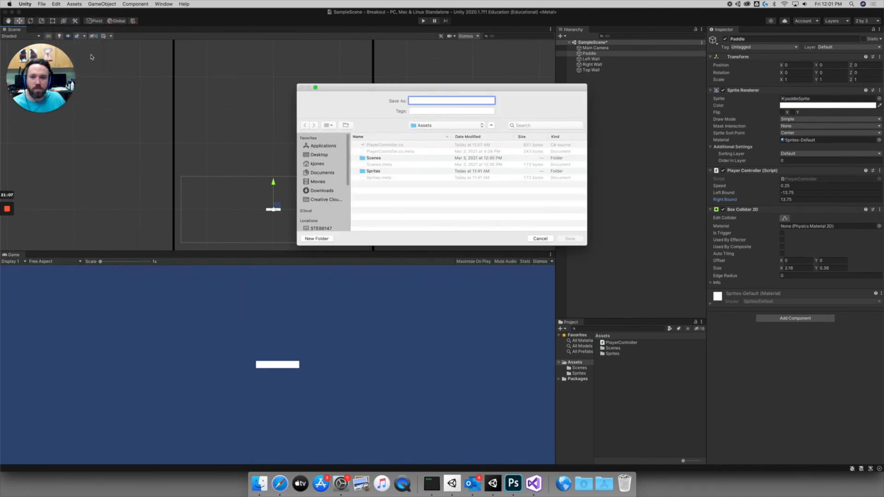
double_click(371, 159)
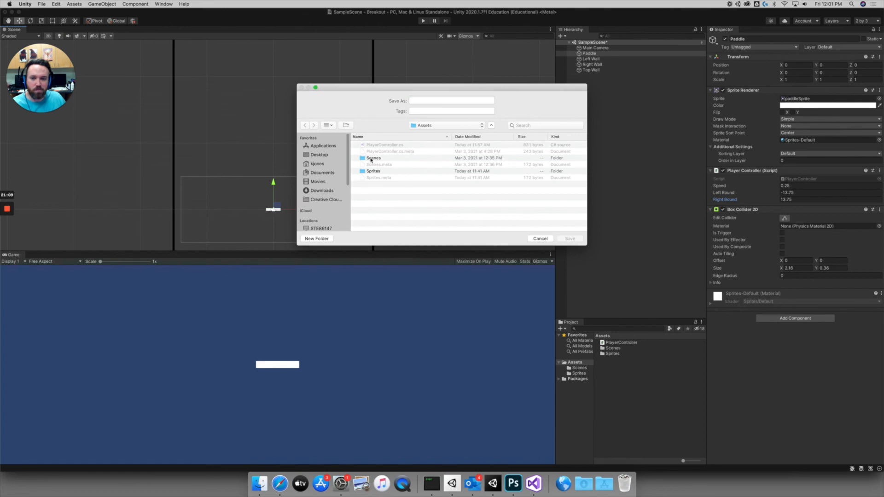
type("Breakout")
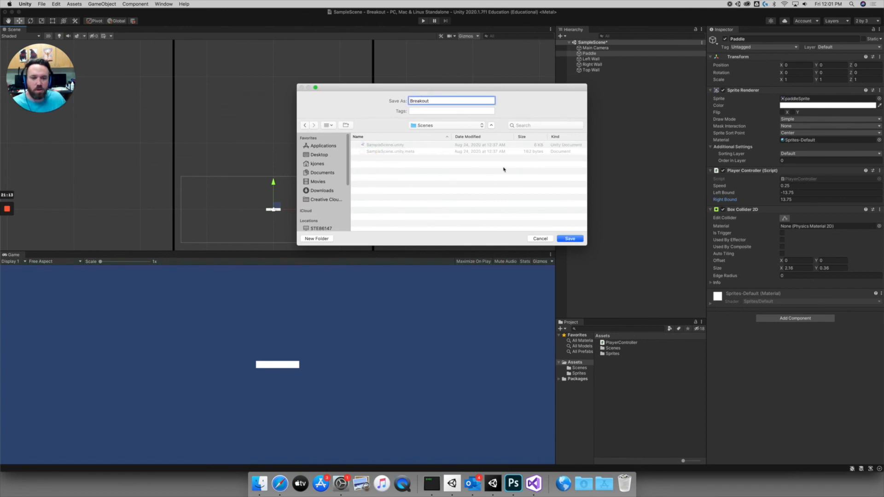
left_click(570, 238)
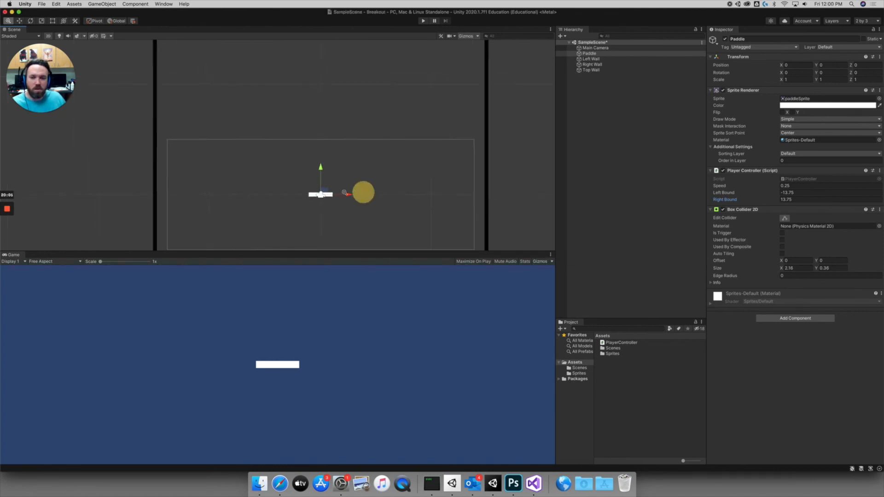
right_click_drag(363, 192, 295, 166, "alt")
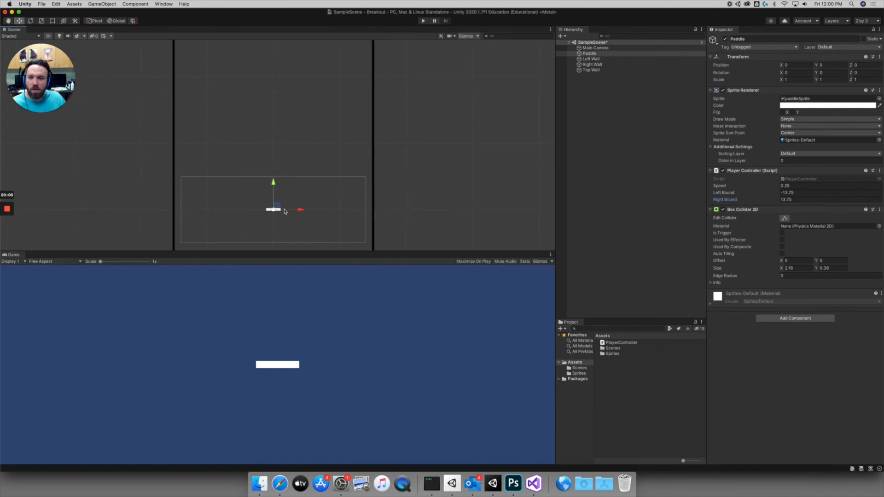